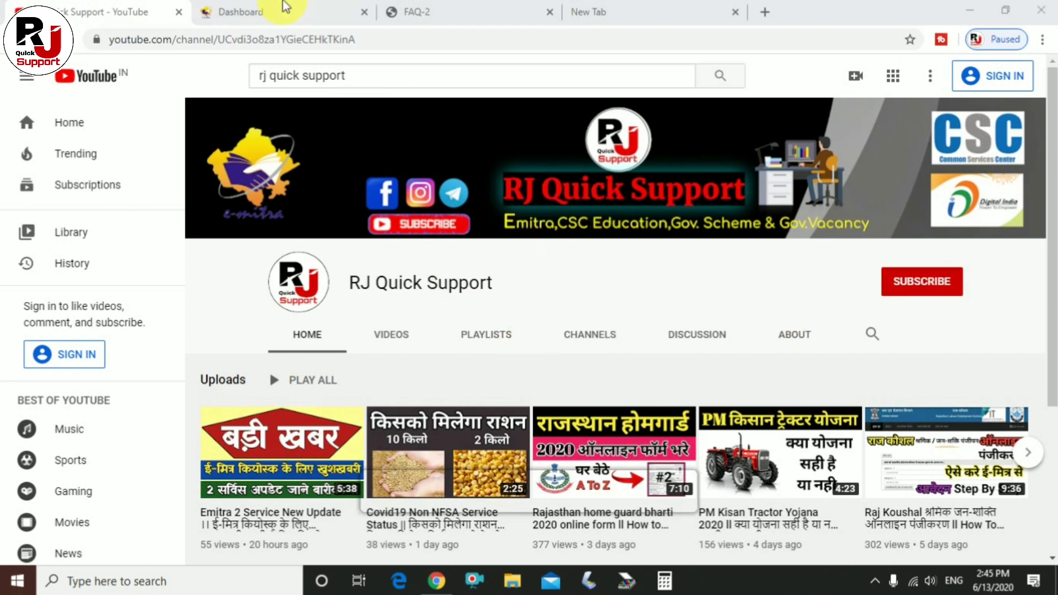
Search e-Mitra utilities for 'income', pick TAX2WIN - Income tax return form filling, and accept the redirect.
click(237, 11)
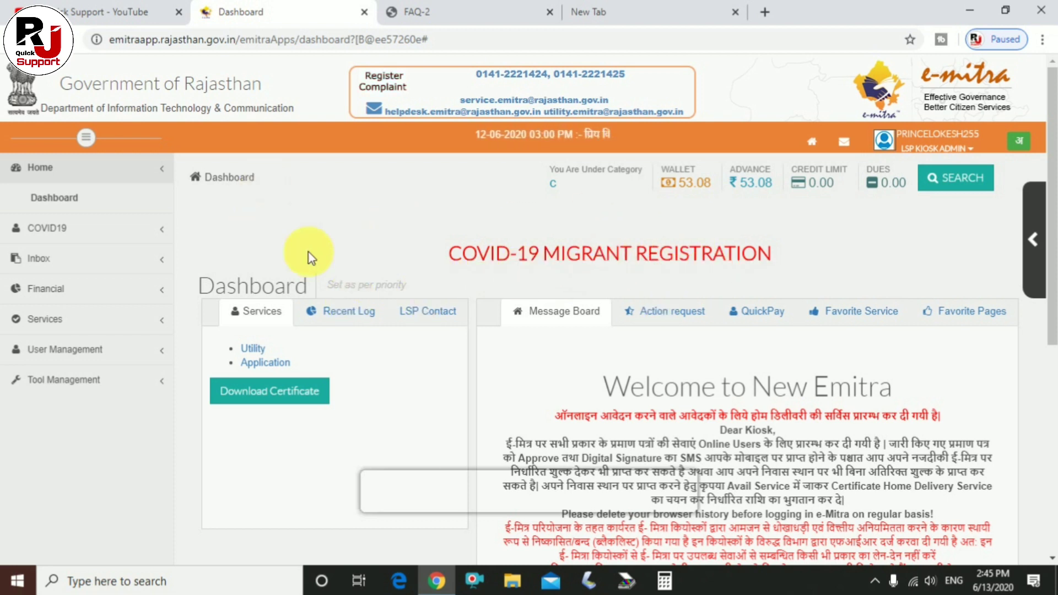
click(261, 350)
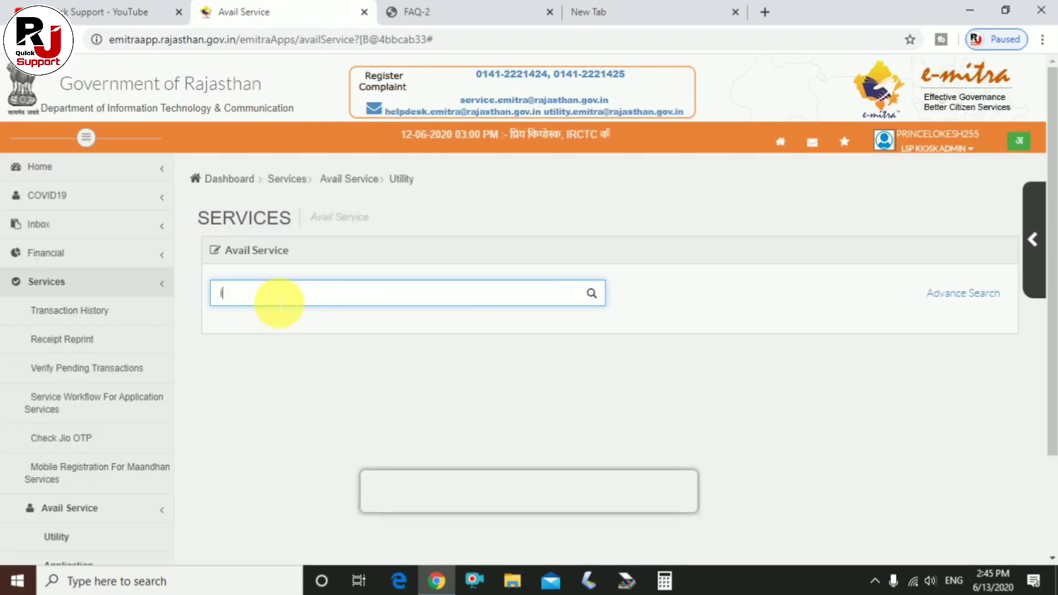
text(itr)
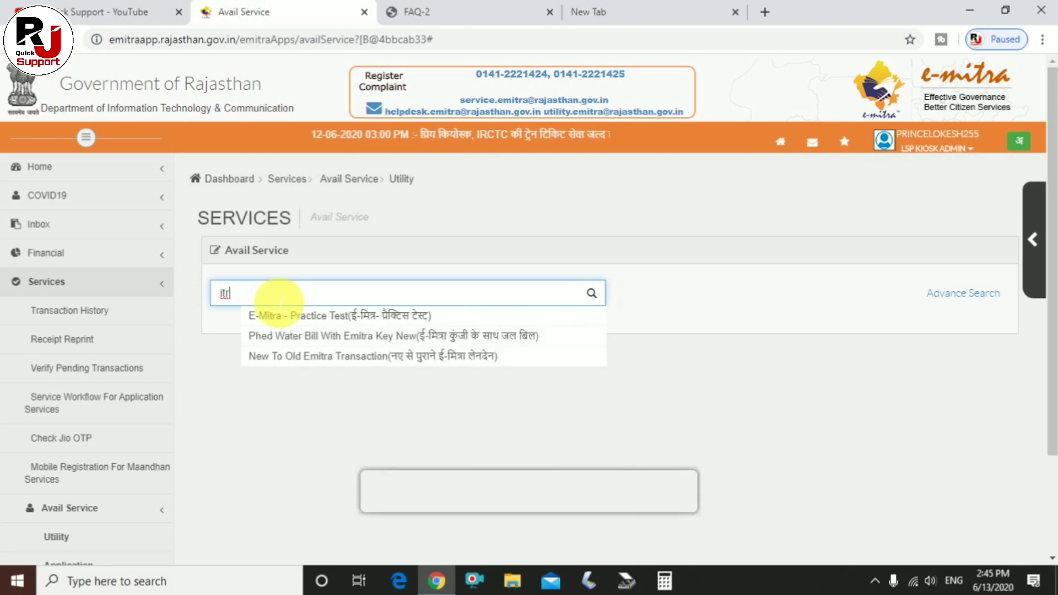
key(BackSpace)
key(BackSpace)
key(BackSpace)
text(income)
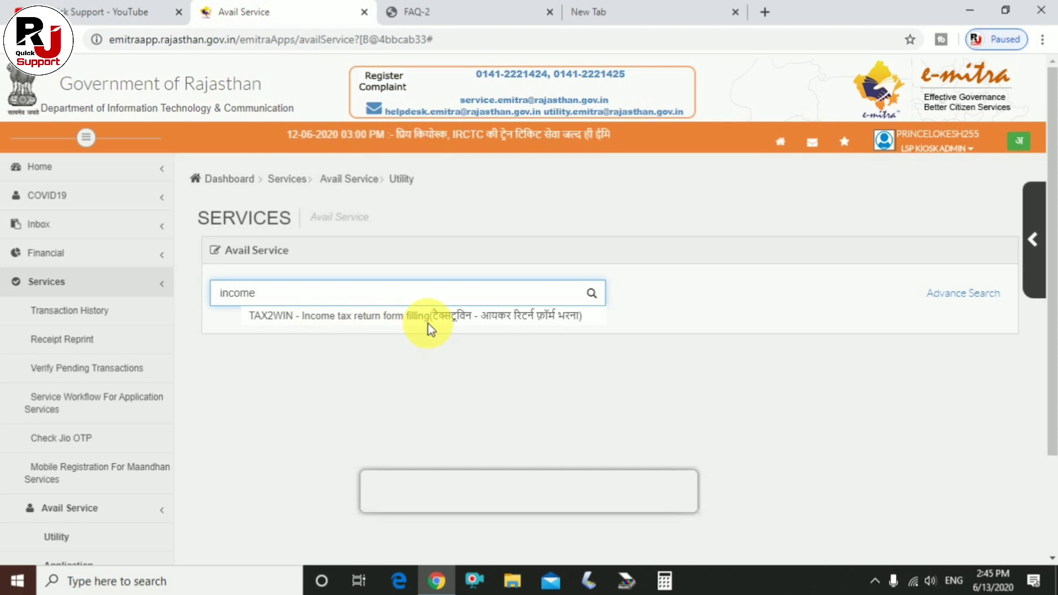
click(394, 316)
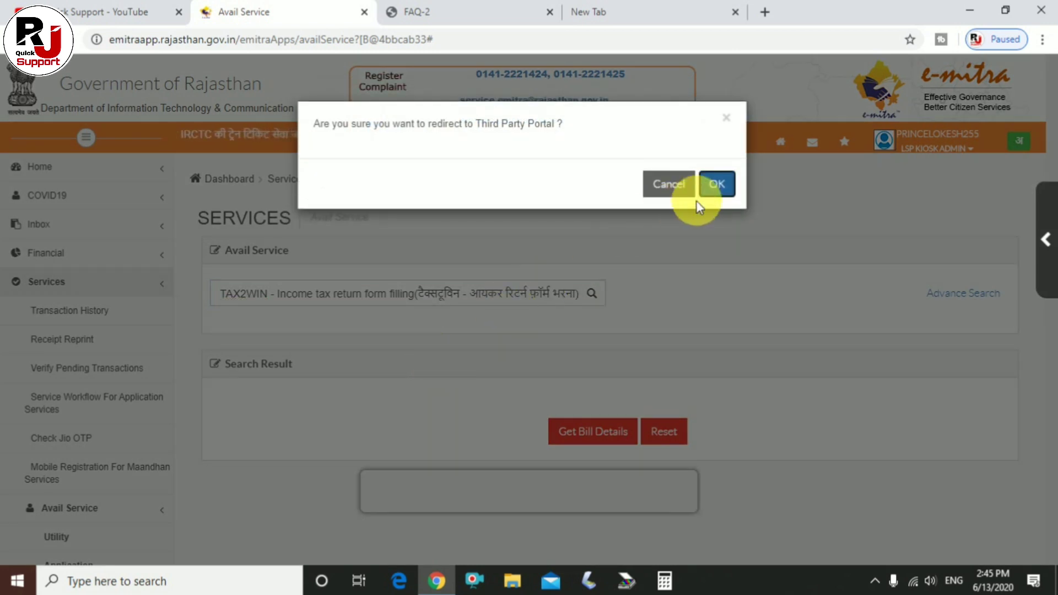
click(714, 186)
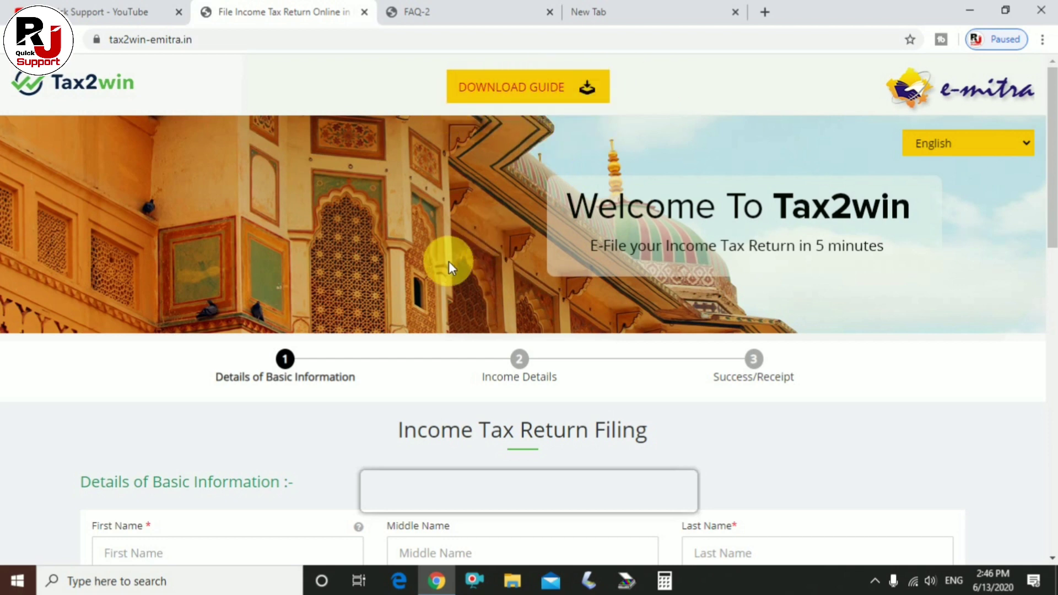
Scroll to the ITR form and highlight its steps: Basic Information, Income Details, Success/Receipt.
scroll(469, 295, down, 1)
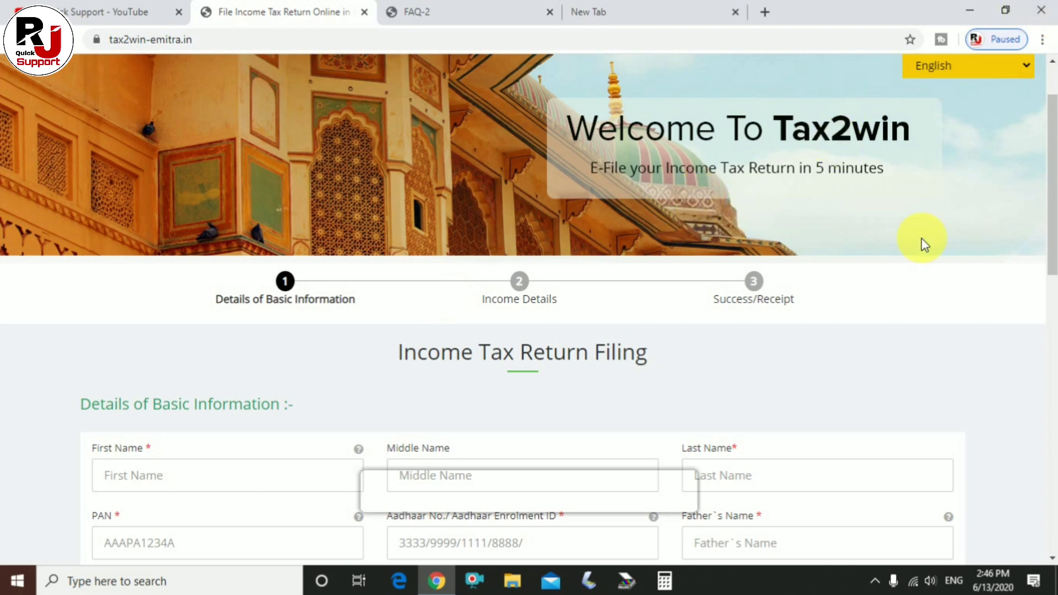
scroll(512, 280, down, 2)
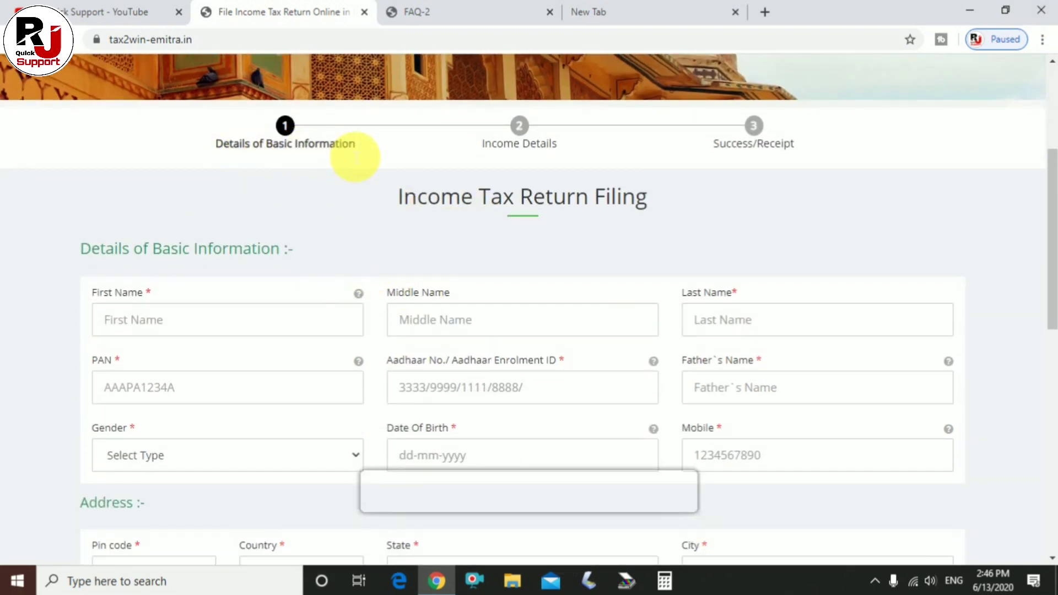
drag(331, 144, 205, 142)
click(206, 143)
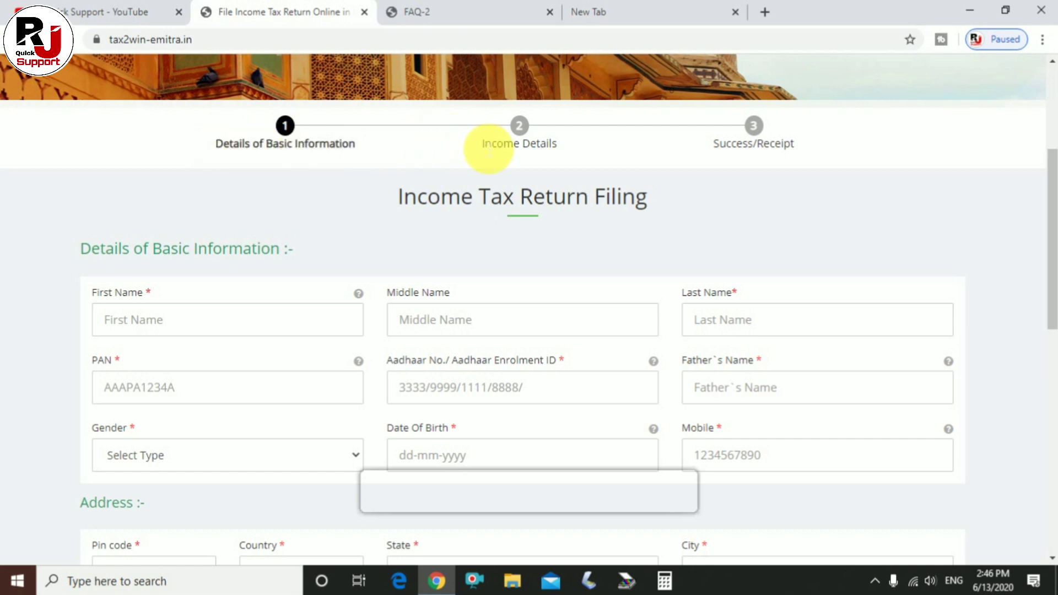
drag(481, 144, 582, 148)
click(578, 146)
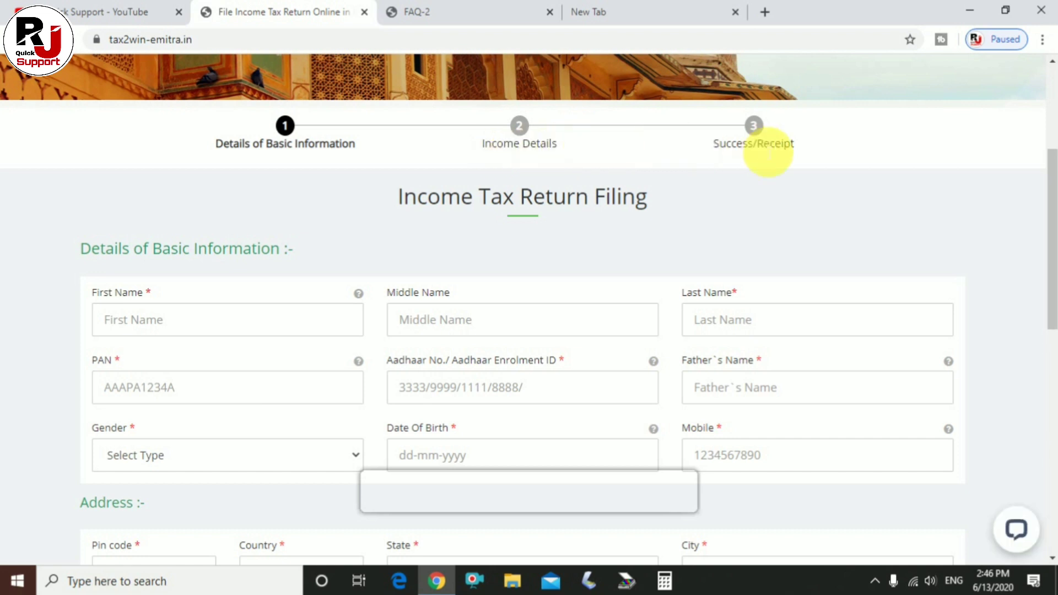
drag(709, 148, 797, 144)
click(814, 148)
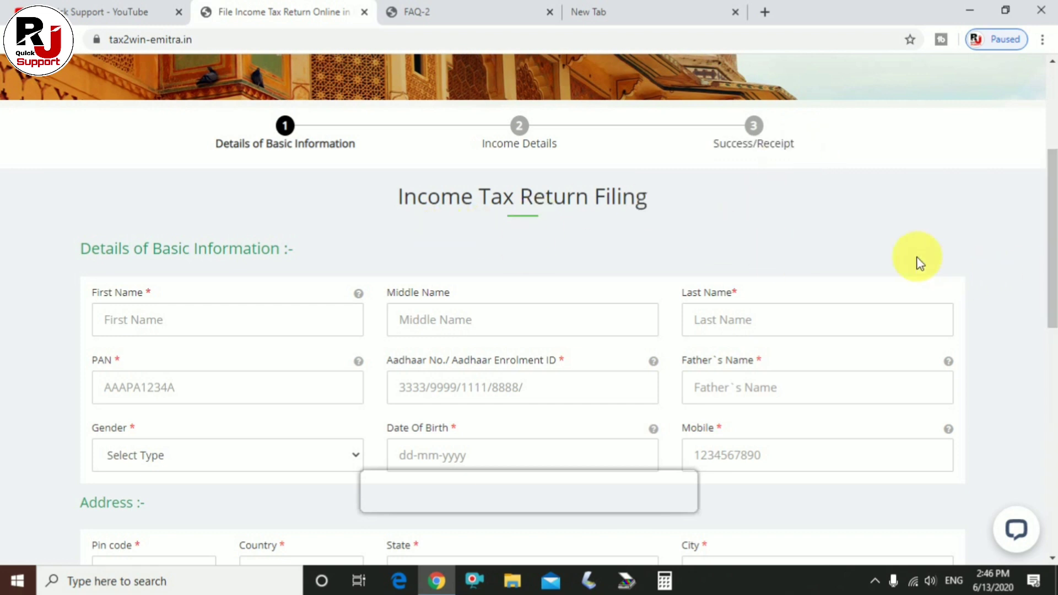
scroll(177, 307, down, 1)
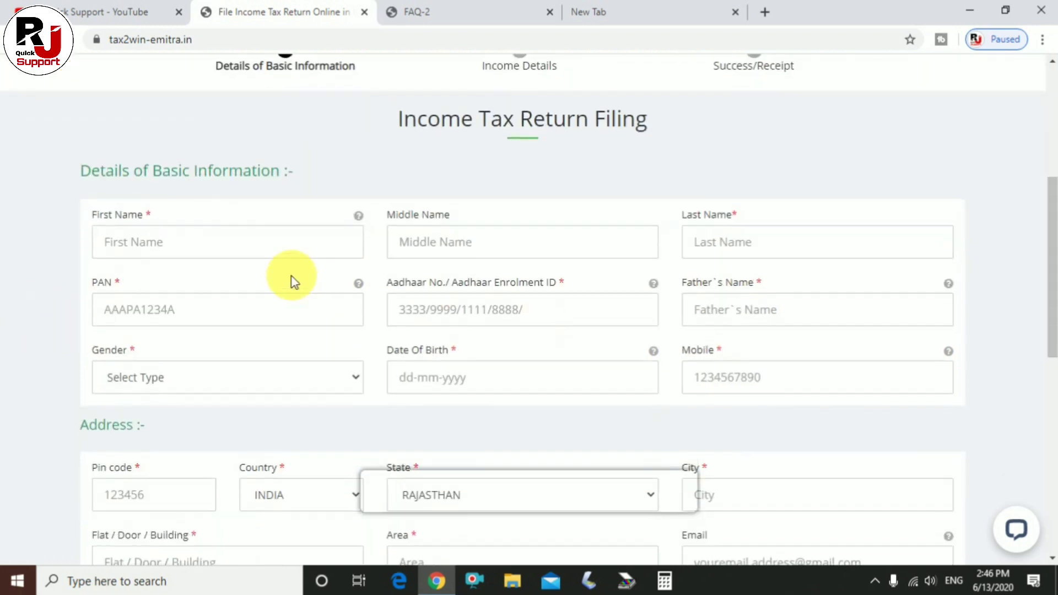
Enter the taxpayer's first and last name in capital letters.
click(201, 244)
text(lokesh)
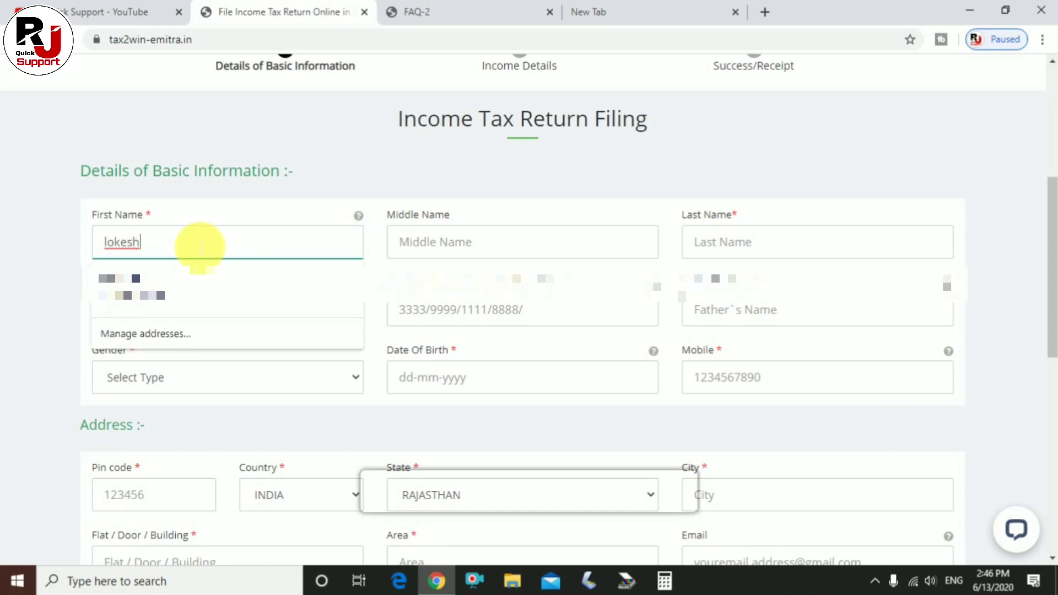
key(BackSpace)
key(BackSpace)
key(BackSpace)
key(BackSpace)
key(BackSpace)
key(BackSpace)
text(L)
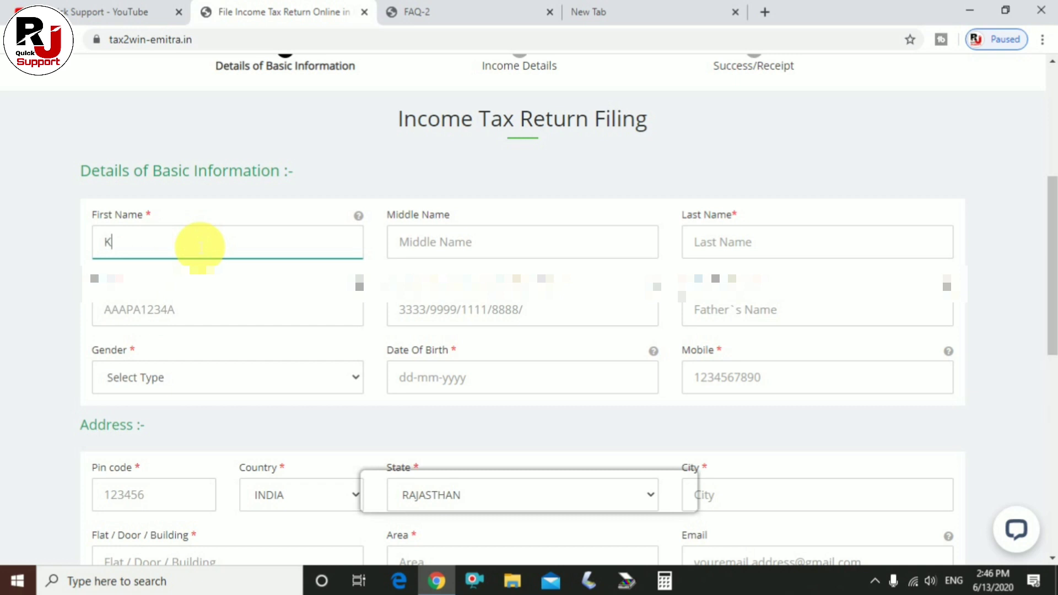
key(BackSpace)
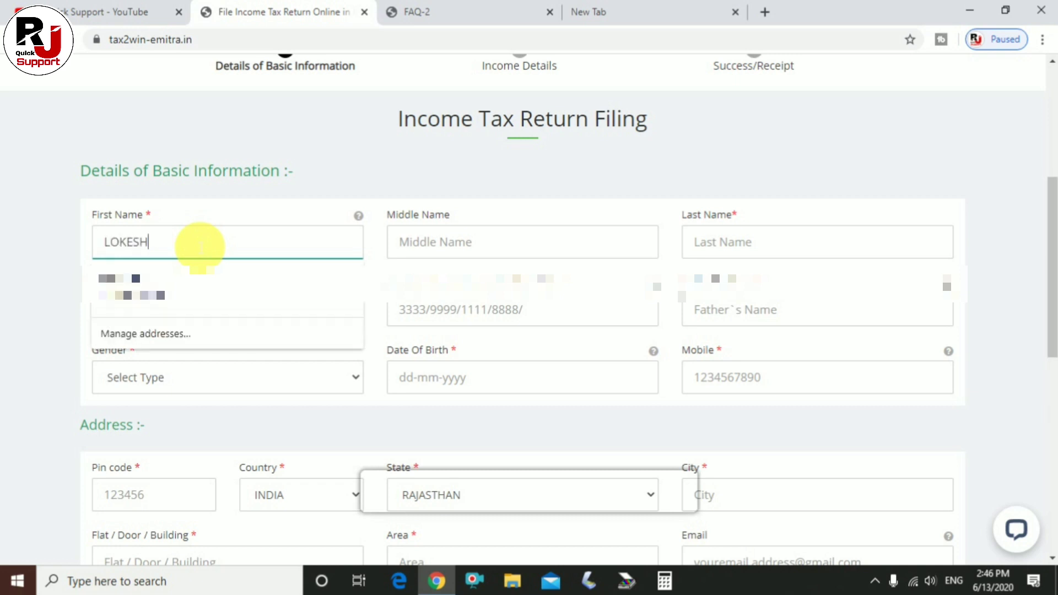
key(Tab)
key(Tab)
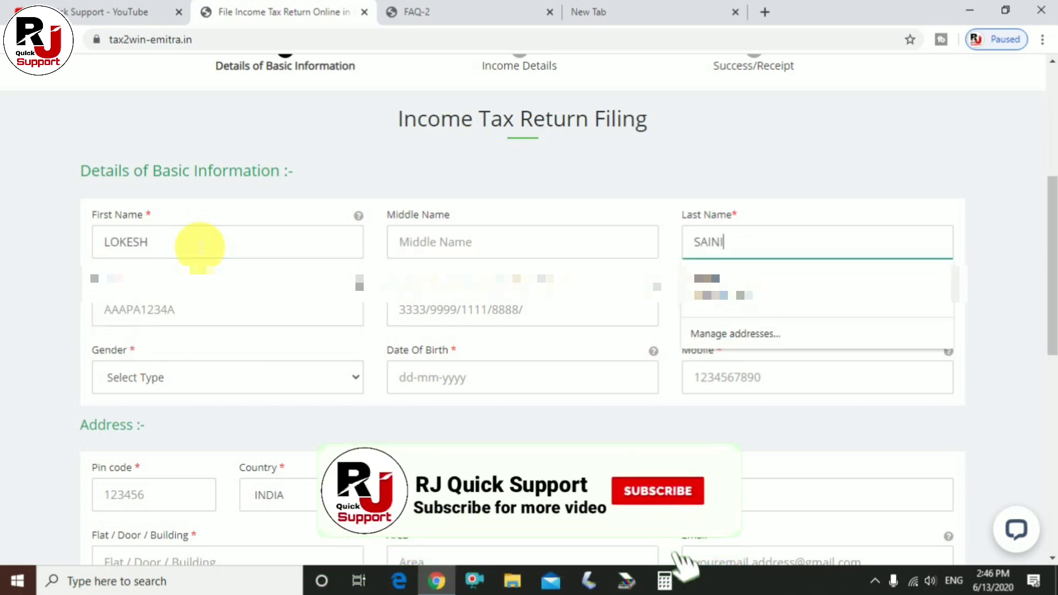
click(231, 245)
click(431, 250)
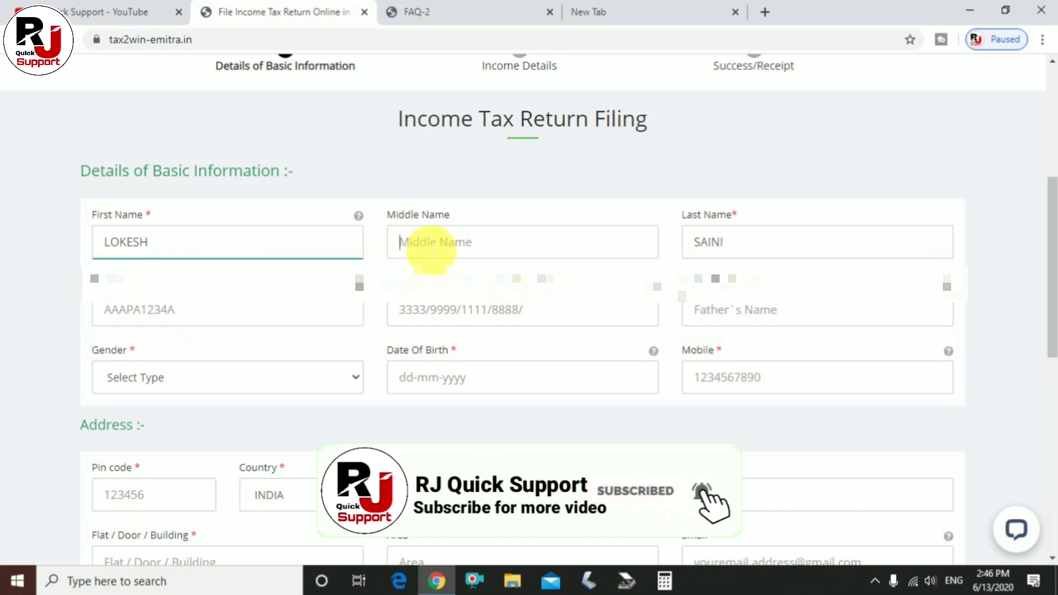
click(762, 250)
click(500, 255)
click(749, 251)
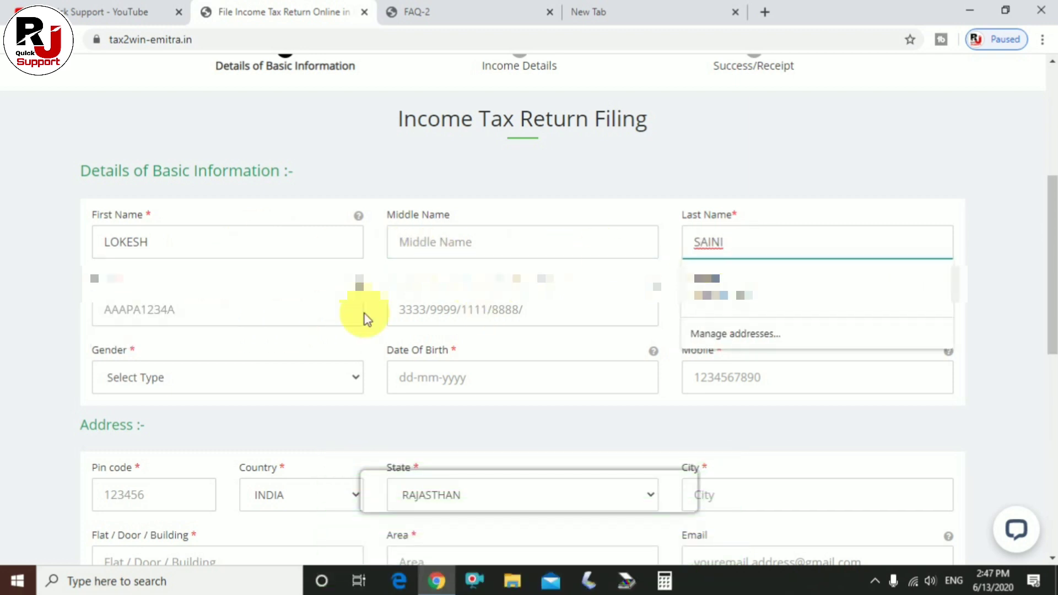
Enter the taxpayer's PAN and paste in the Aadhaar number.
click(168, 321)
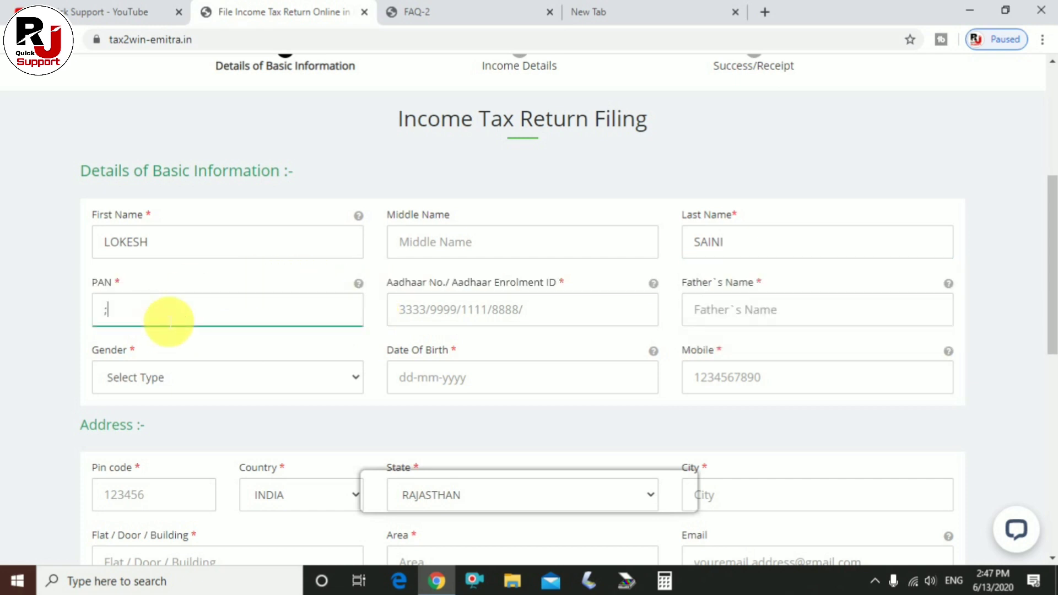
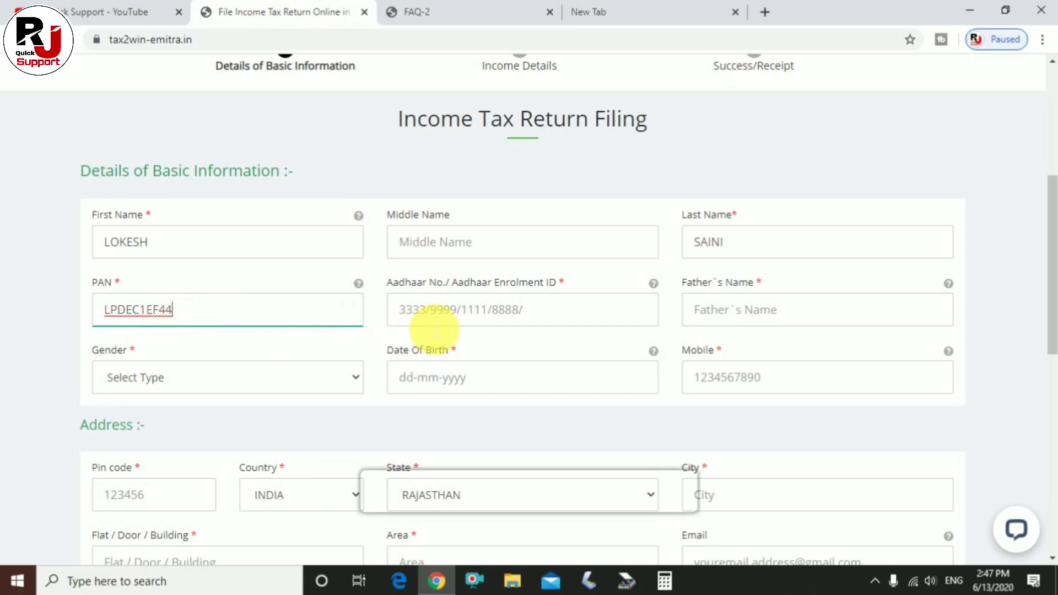
click(477, 320)
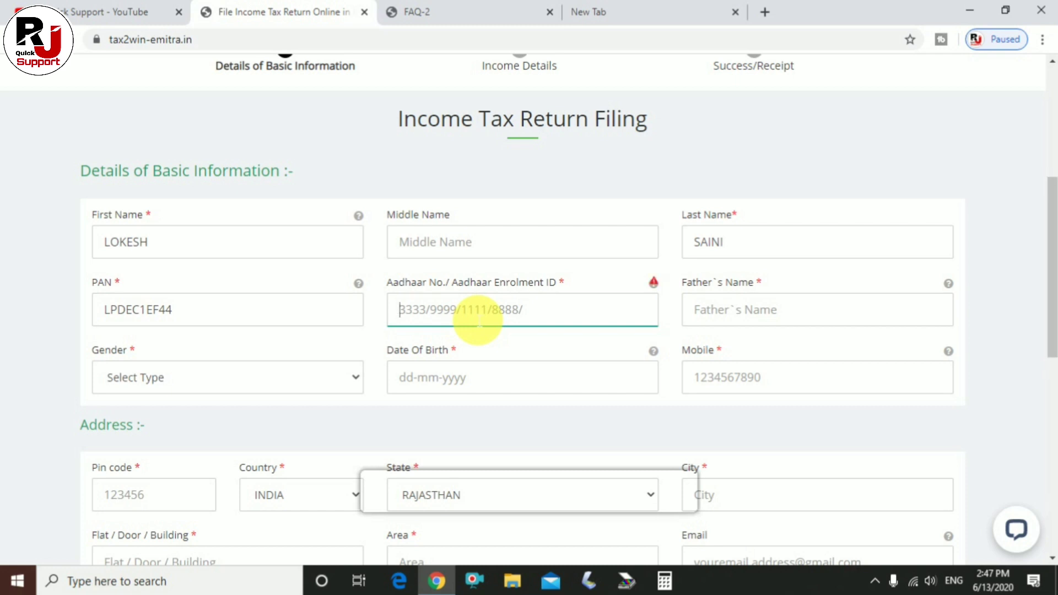
key(ctrl+v)
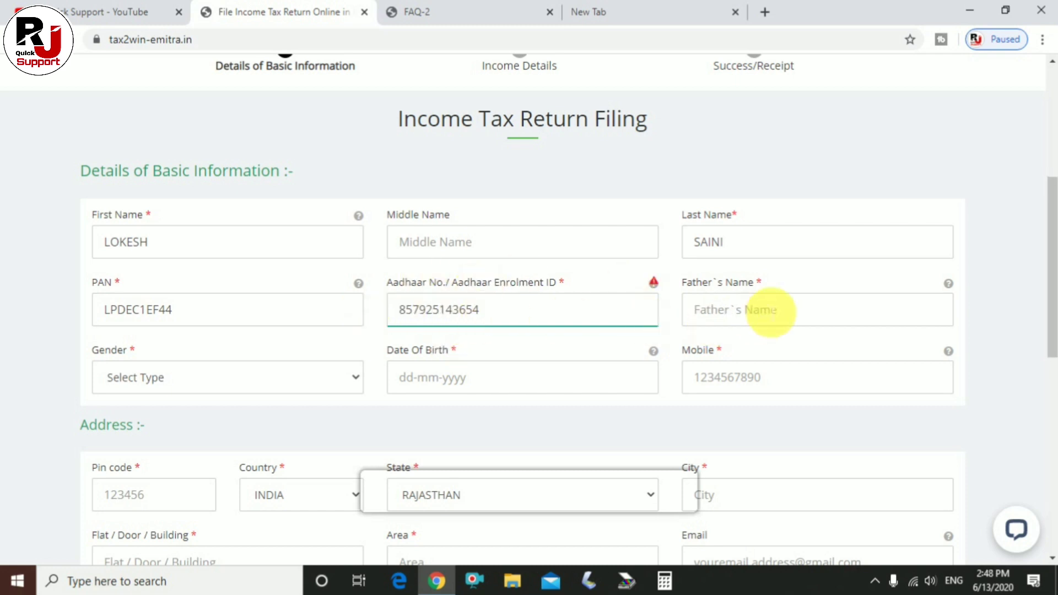
click(770, 312)
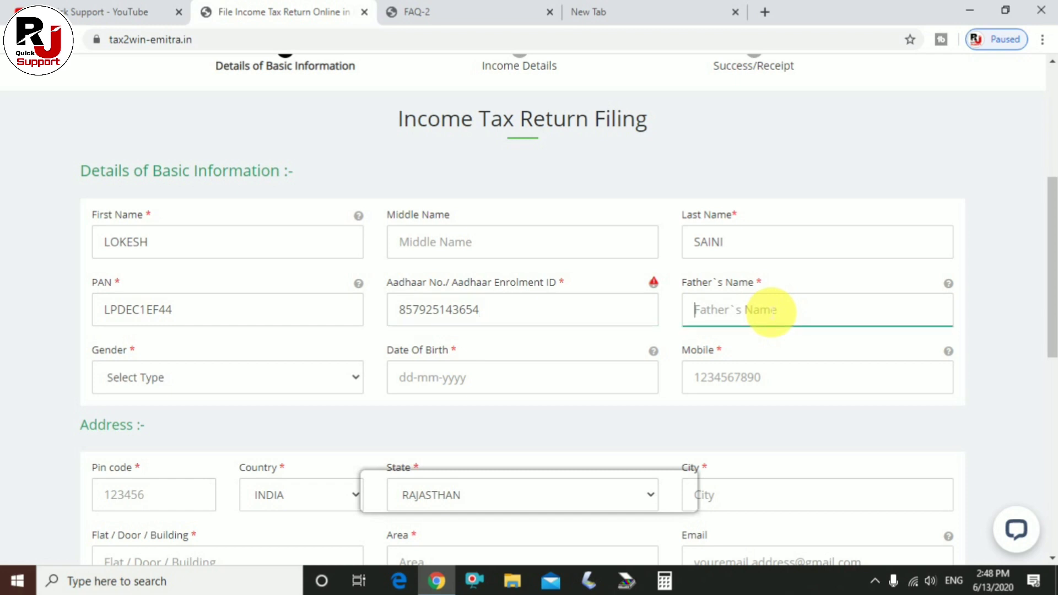
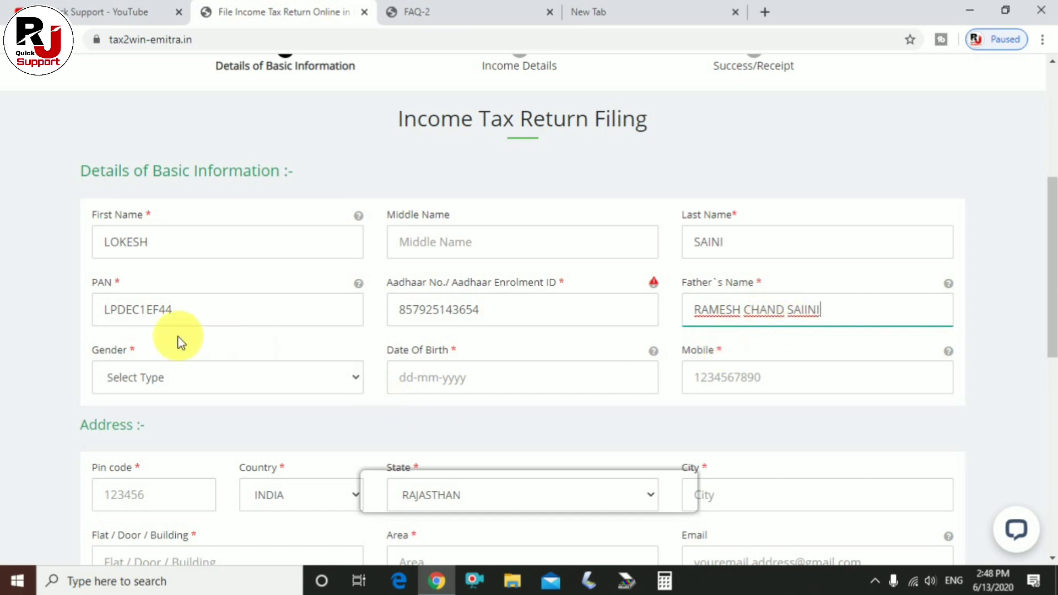
Enter the father's name and set the gender to Male.
click(142, 386)
click(142, 417)
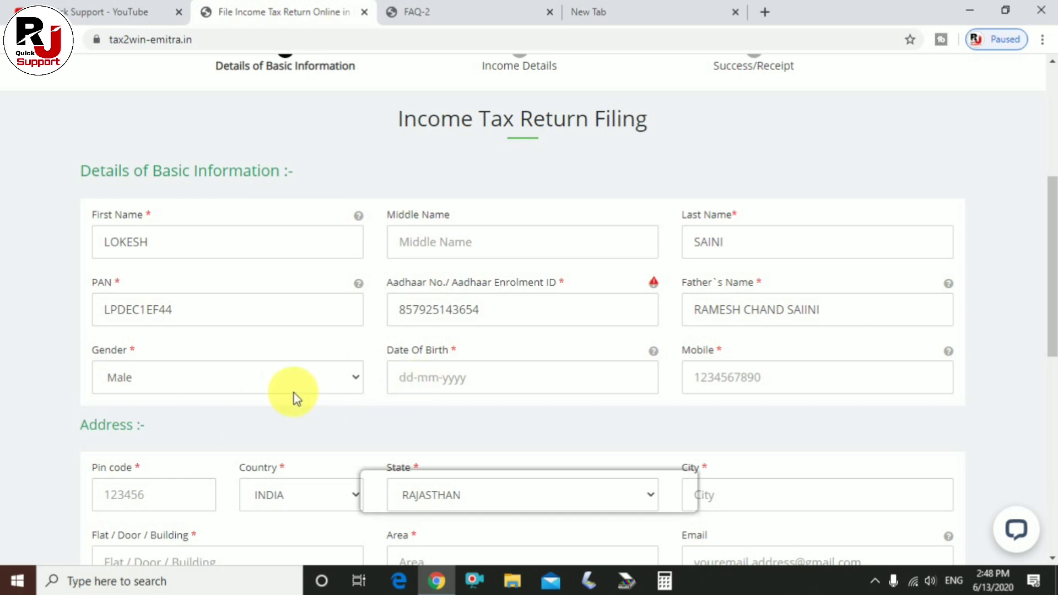
Enter the taxpayer's date of birth and start typing the mobile number.
click(446, 379)
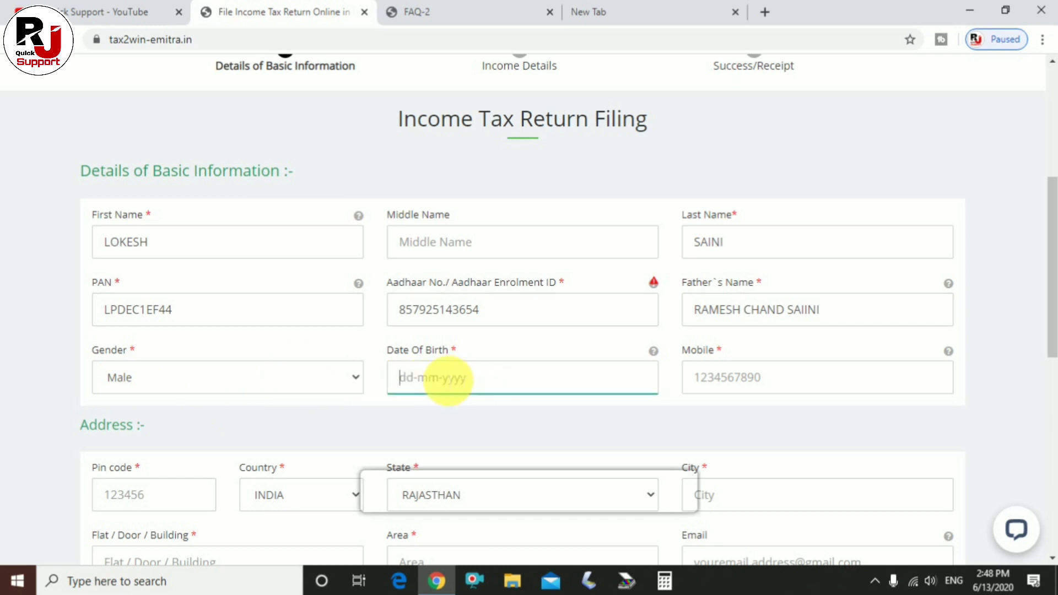
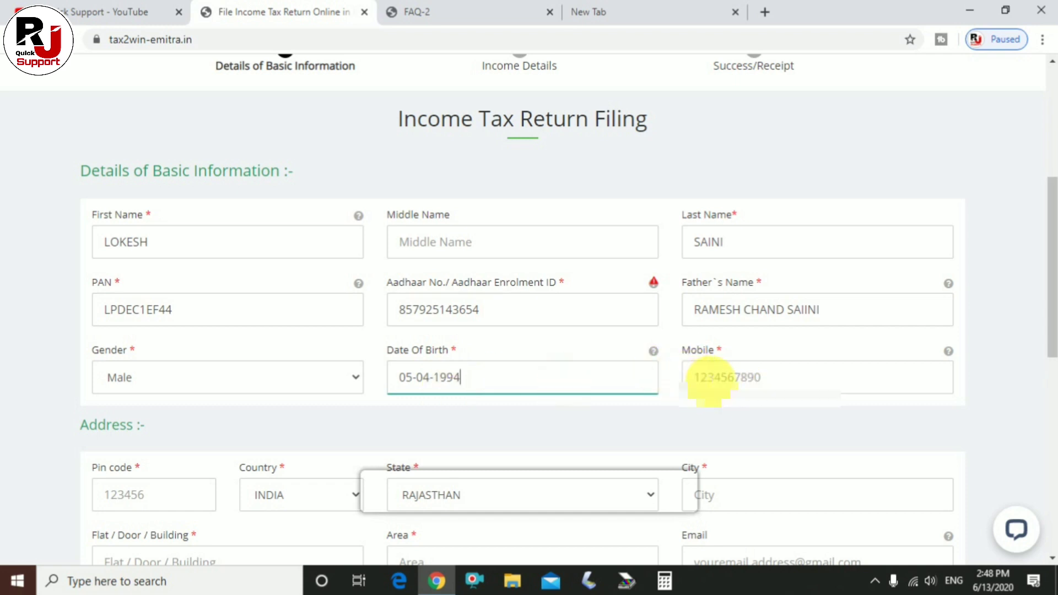
click(709, 378)
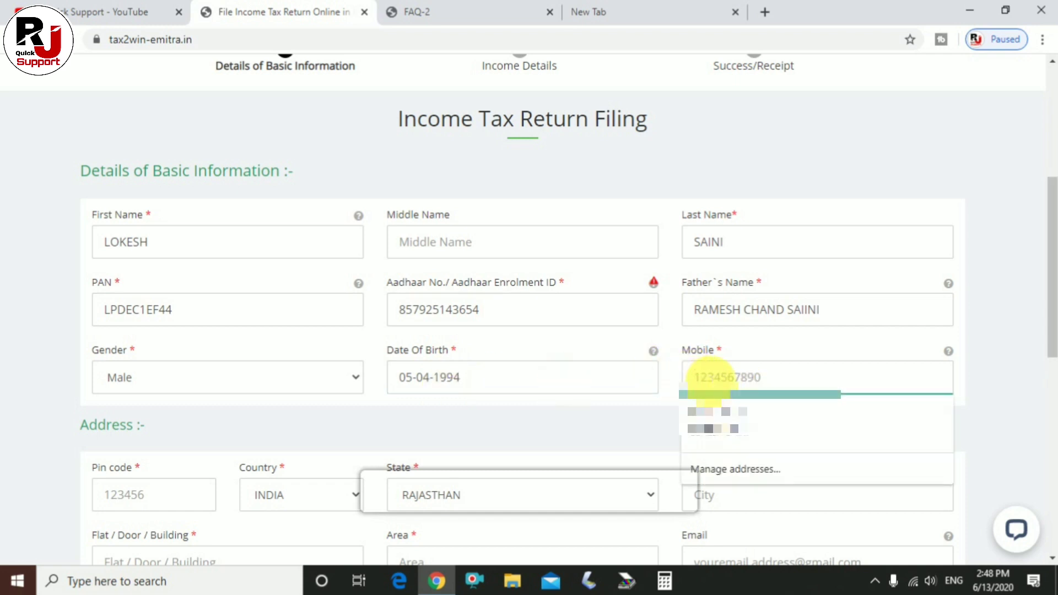
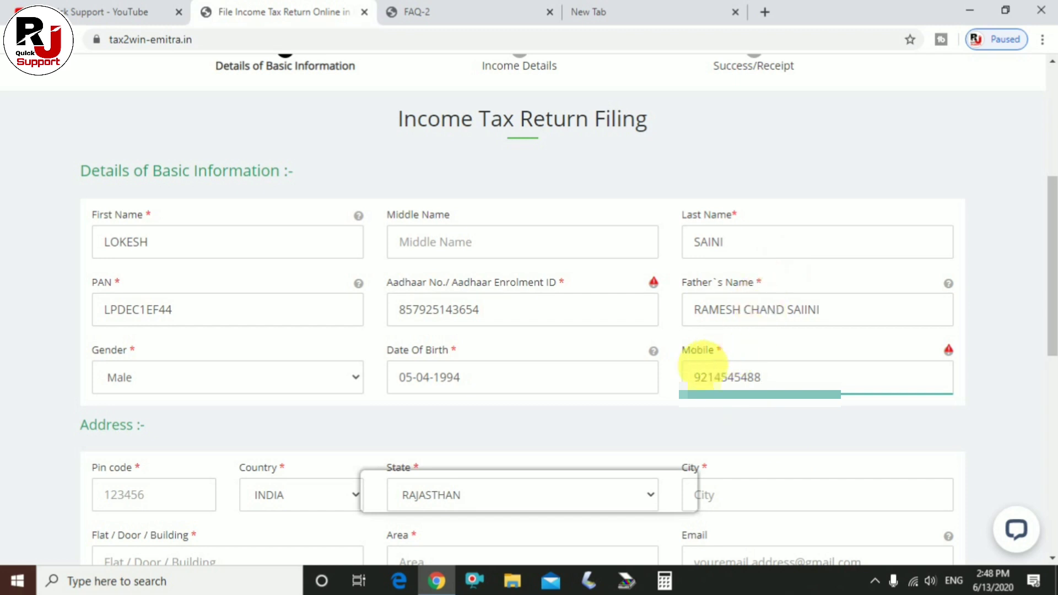
Enter the address pin code and city, keeping Country INDIA and State RAJASTHAN.
scroll(591, 389, down, 1)
scroll(590, 389, down, 1)
scroll(104, 276, down, 1)
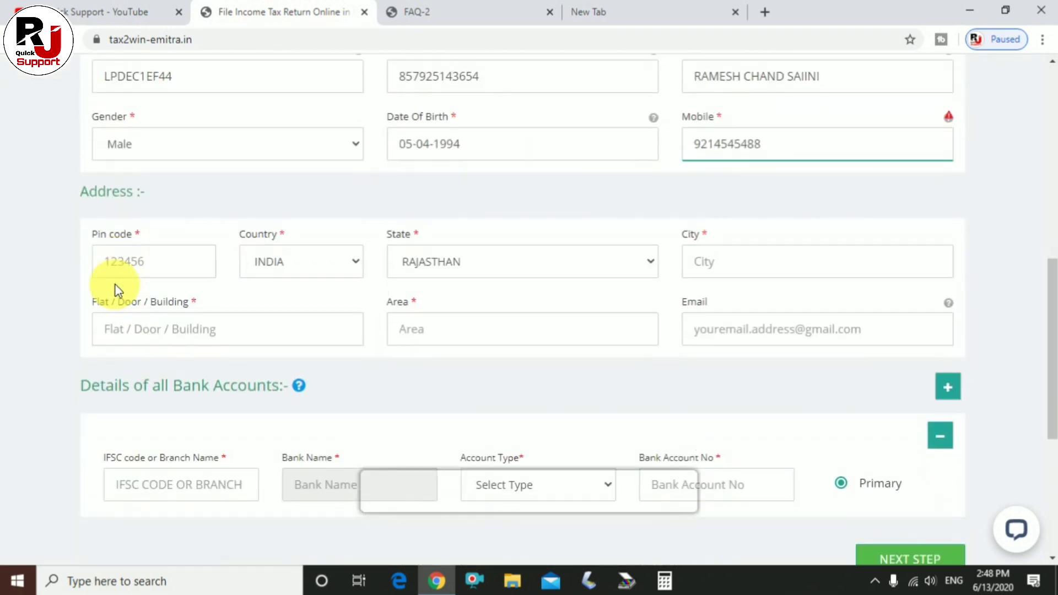
click(125, 262)
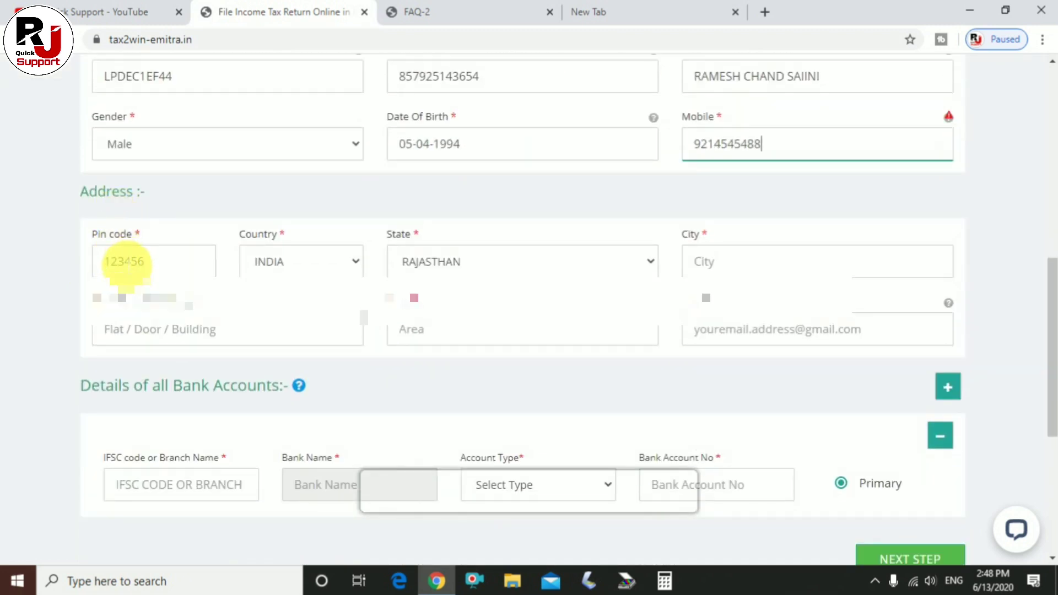
text(304001)
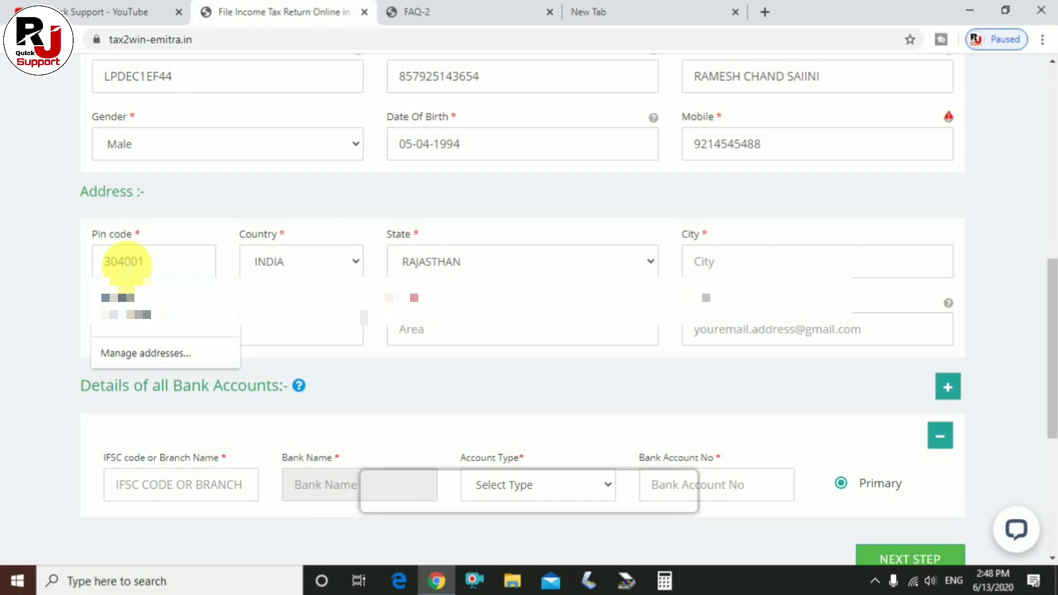
click(294, 261)
click(293, 259)
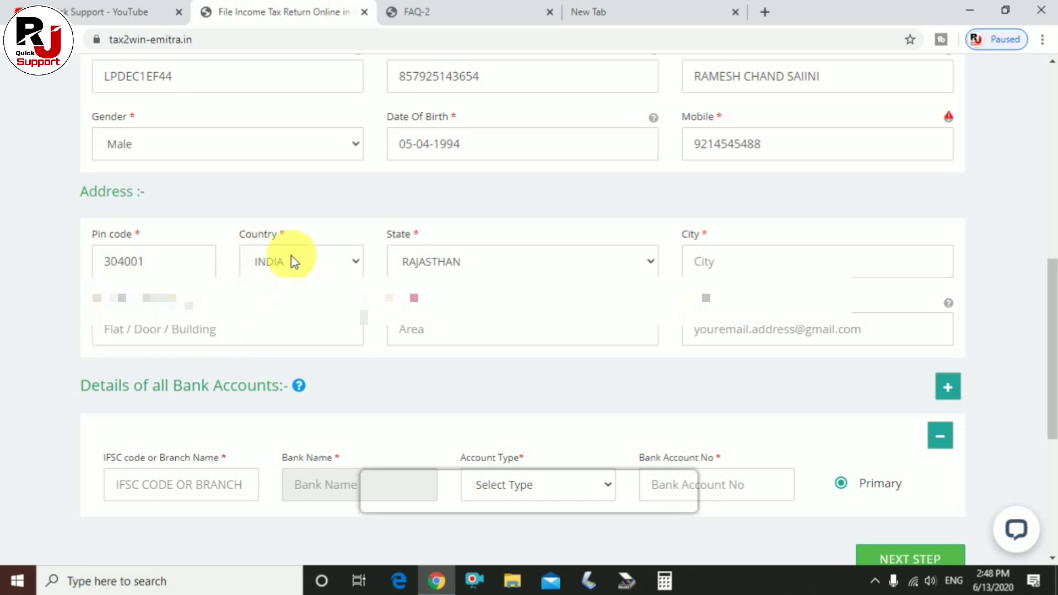
click(462, 264)
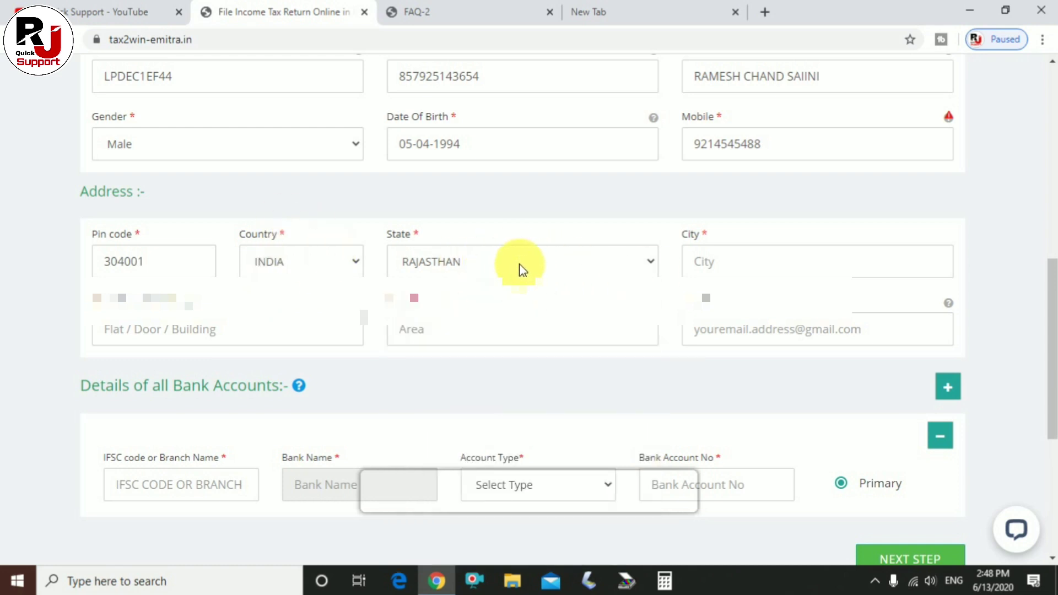
click(742, 270)
text(TO)
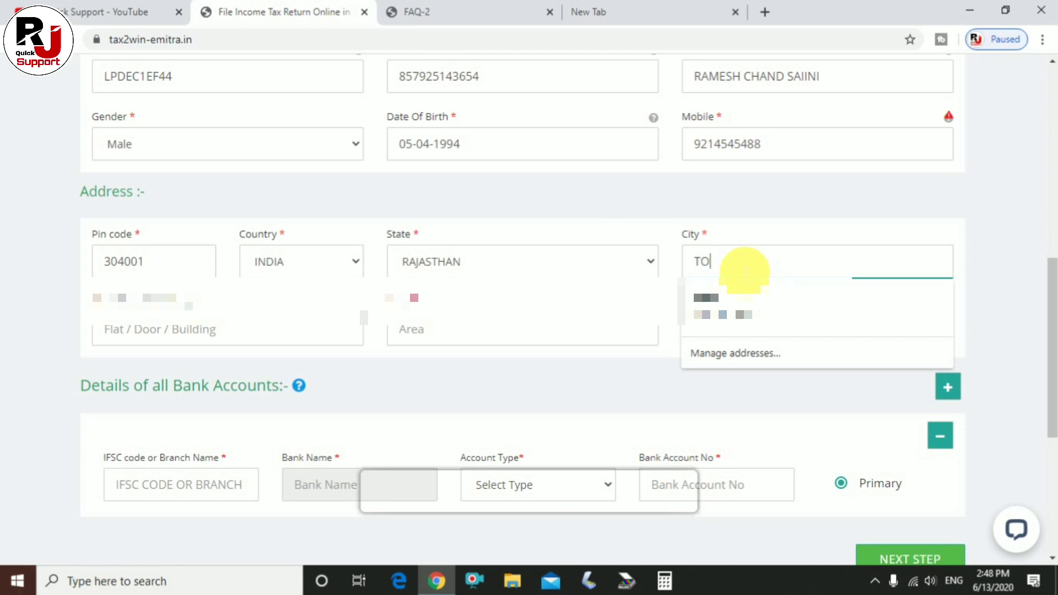
text(NKK)
Fill in the flat/building and area details and the e-mail address.
click(201, 331)
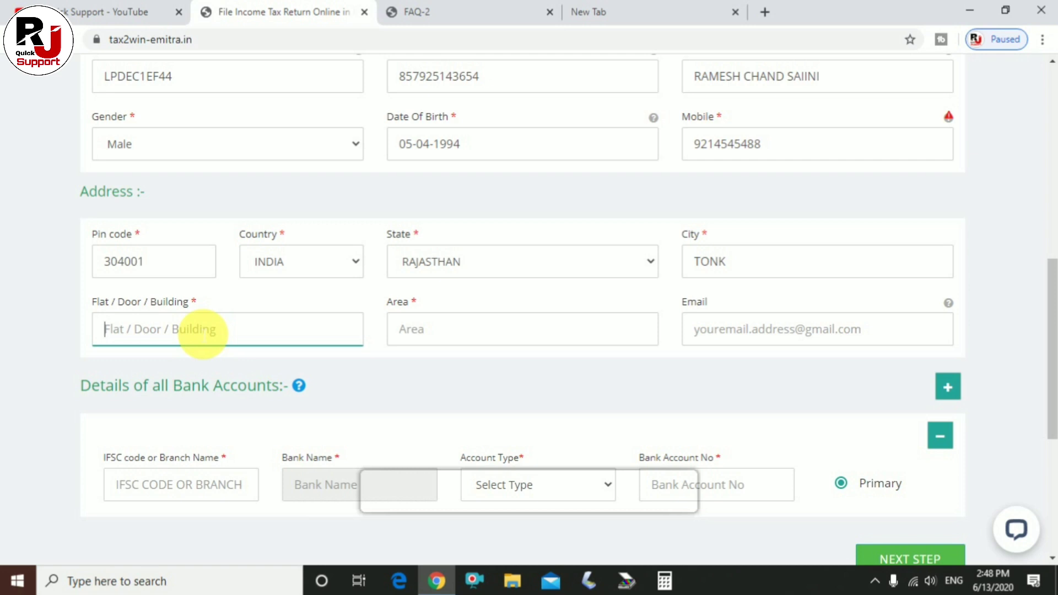
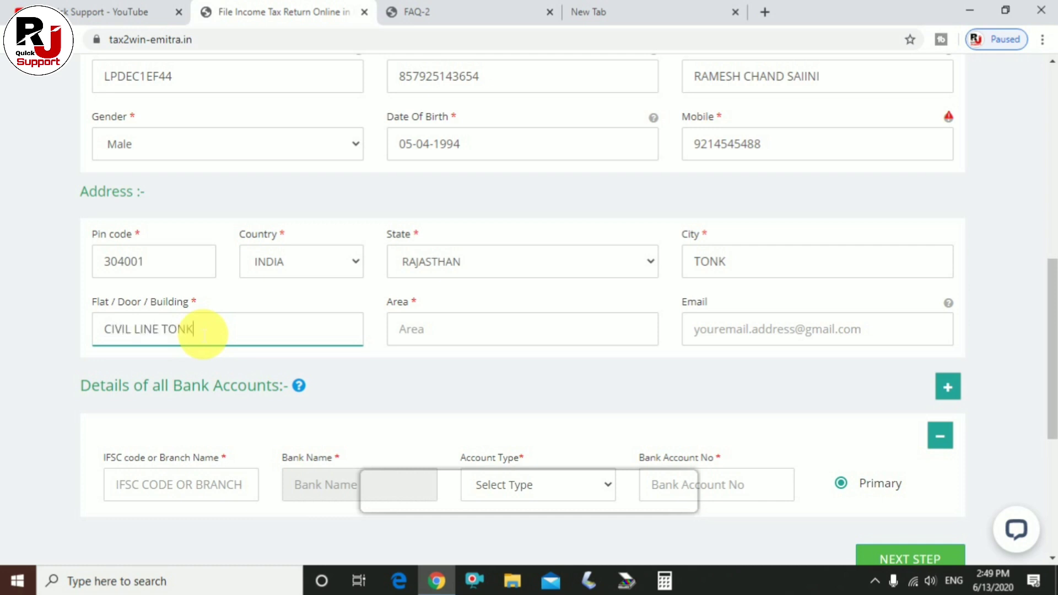
click(477, 342)
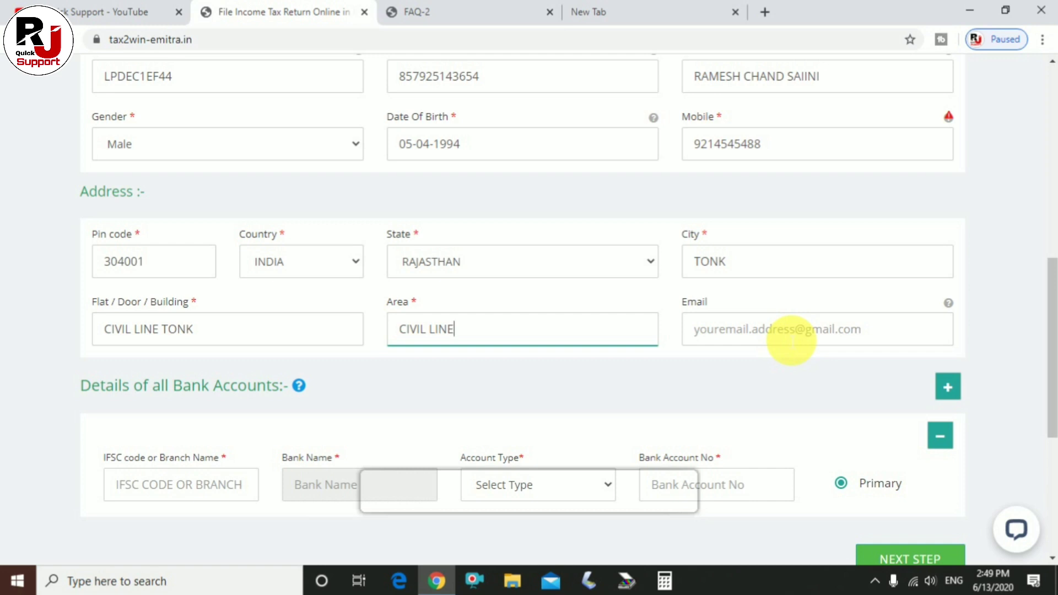
click(791, 330)
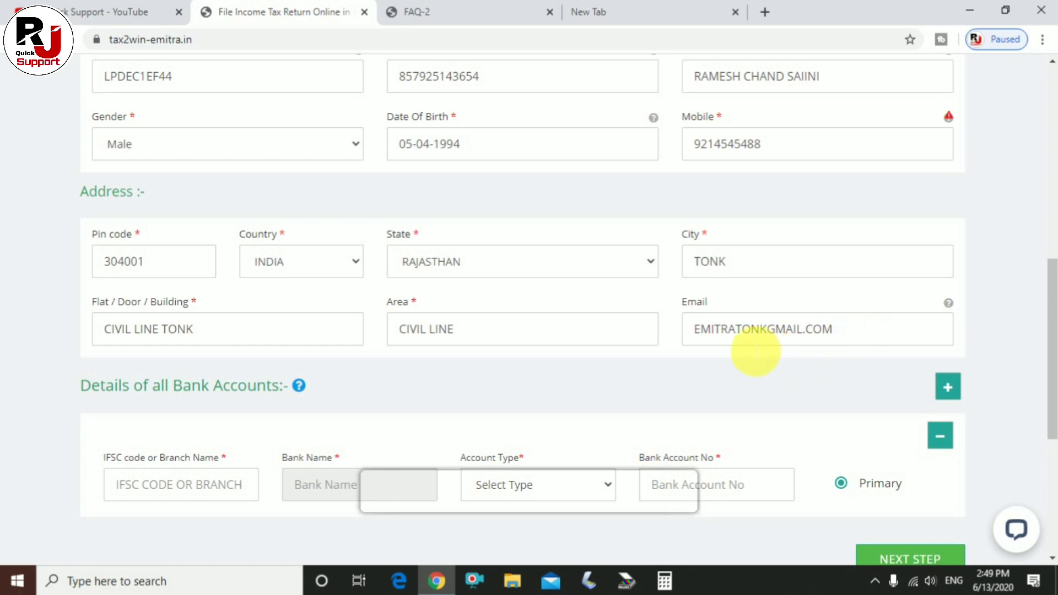
scroll(649, 368, down, 1)
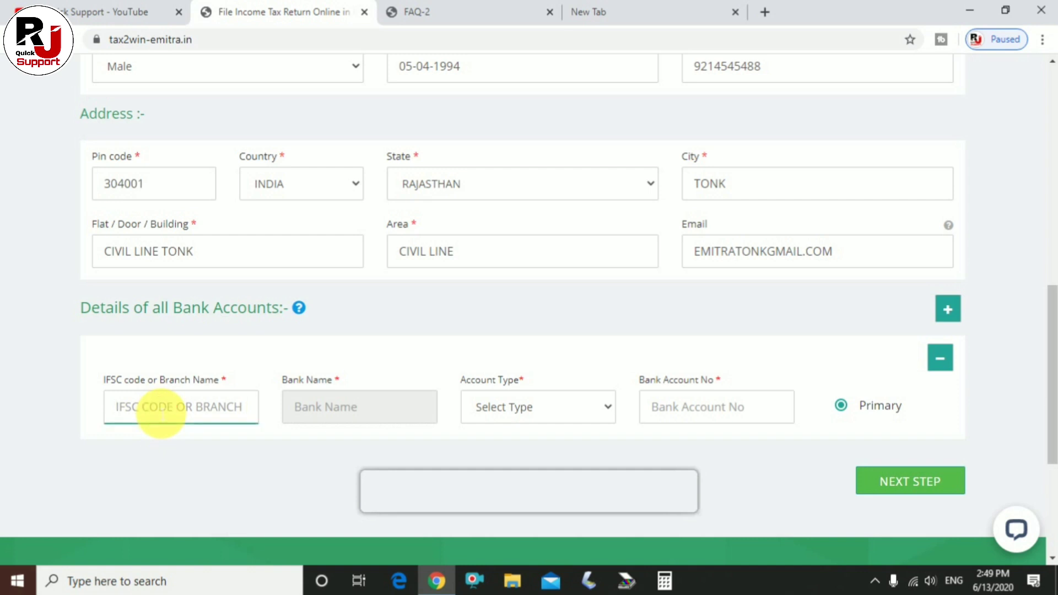
Enter IFSC SBIN0005711 for State Bank of India, choose Savings, and enter the account number.
text(SBIN000)
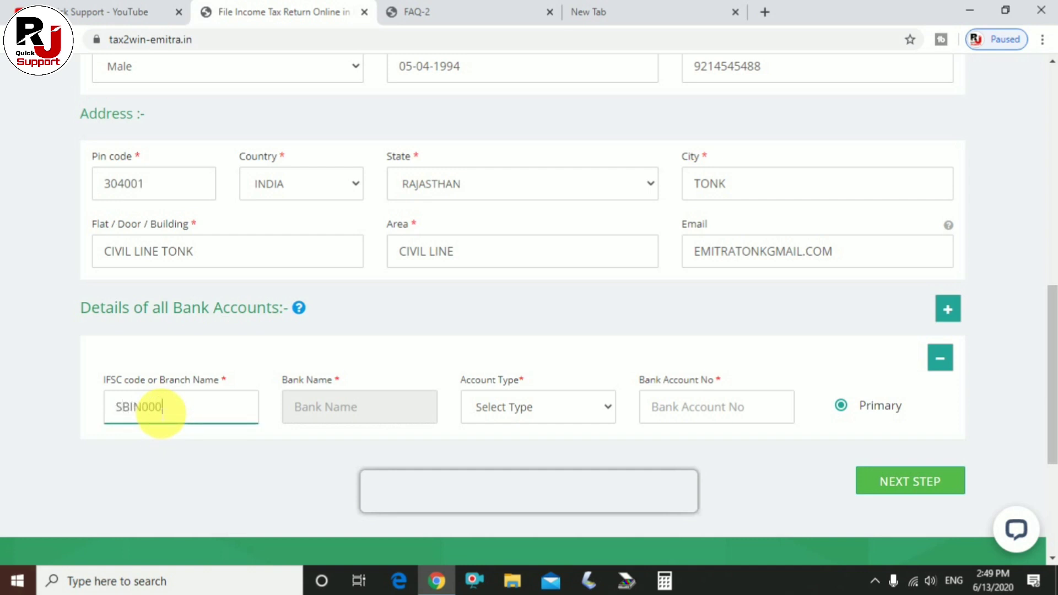
text(5711)
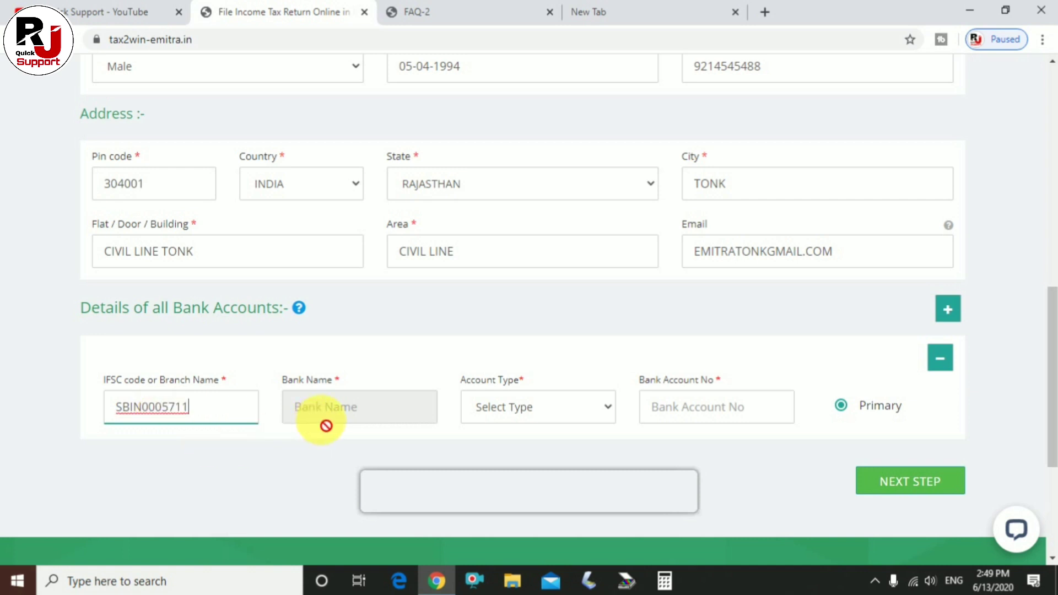
click(334, 422)
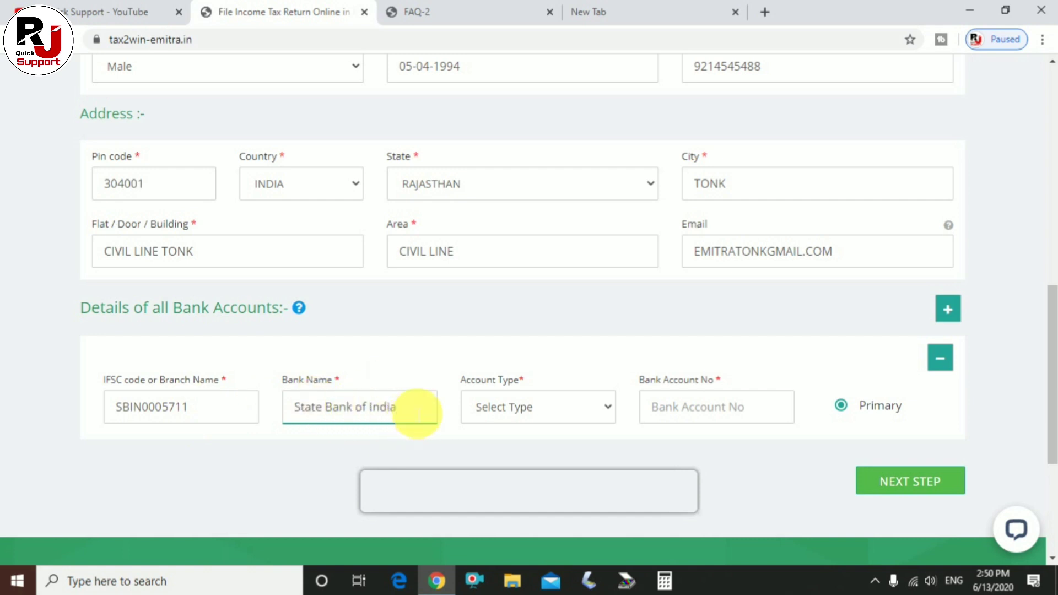
click(412, 424)
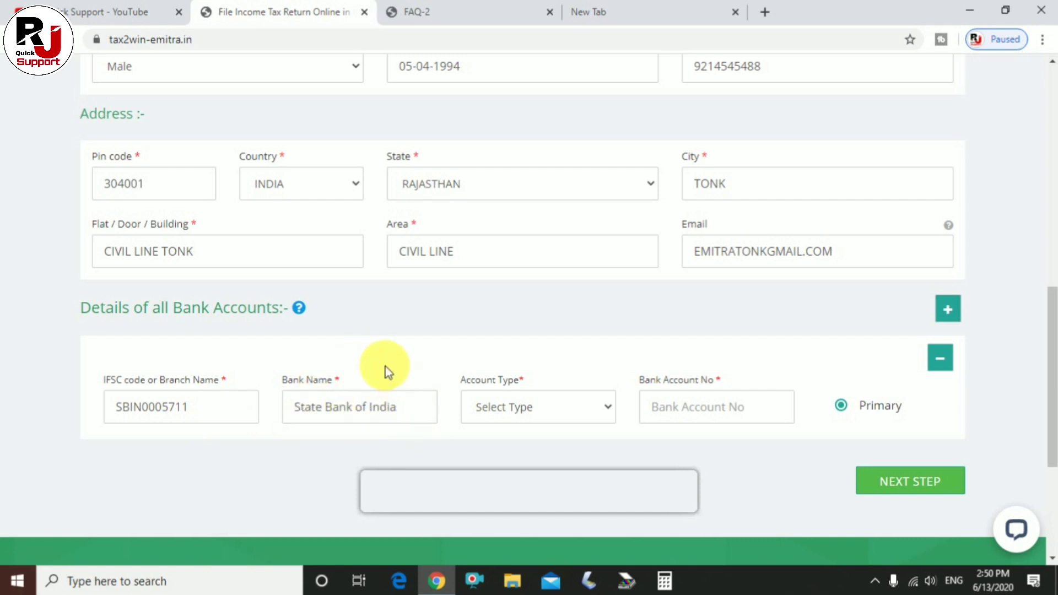
click(517, 412)
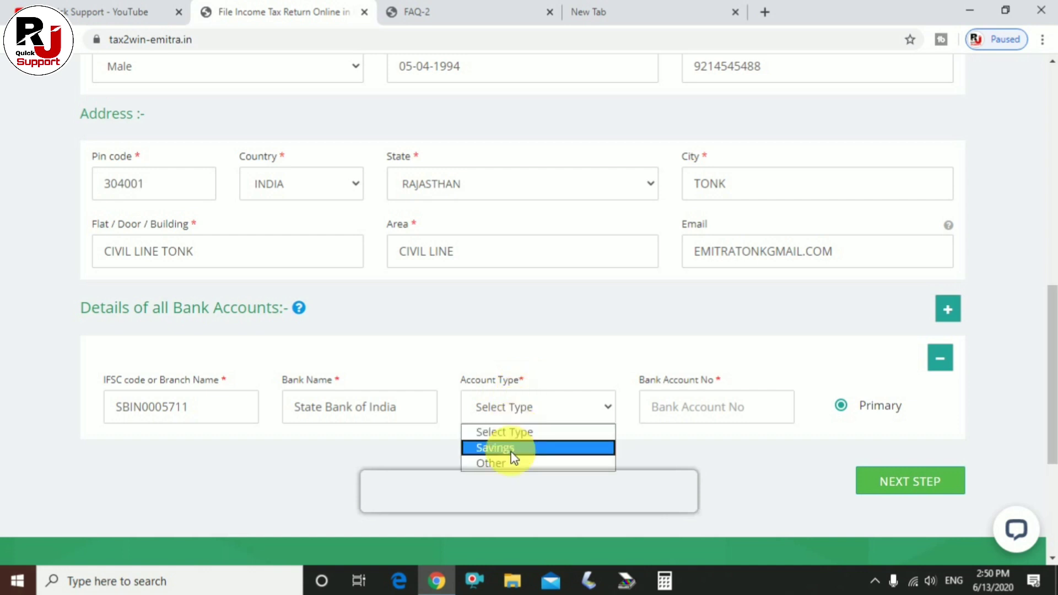
scroll(690, 461, down, 2)
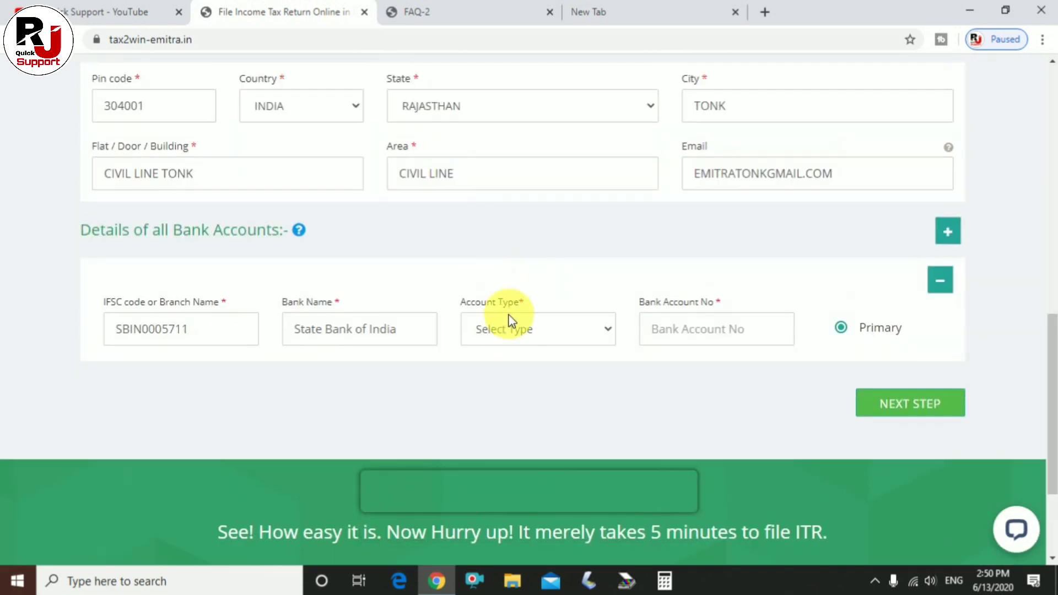
click(507, 329)
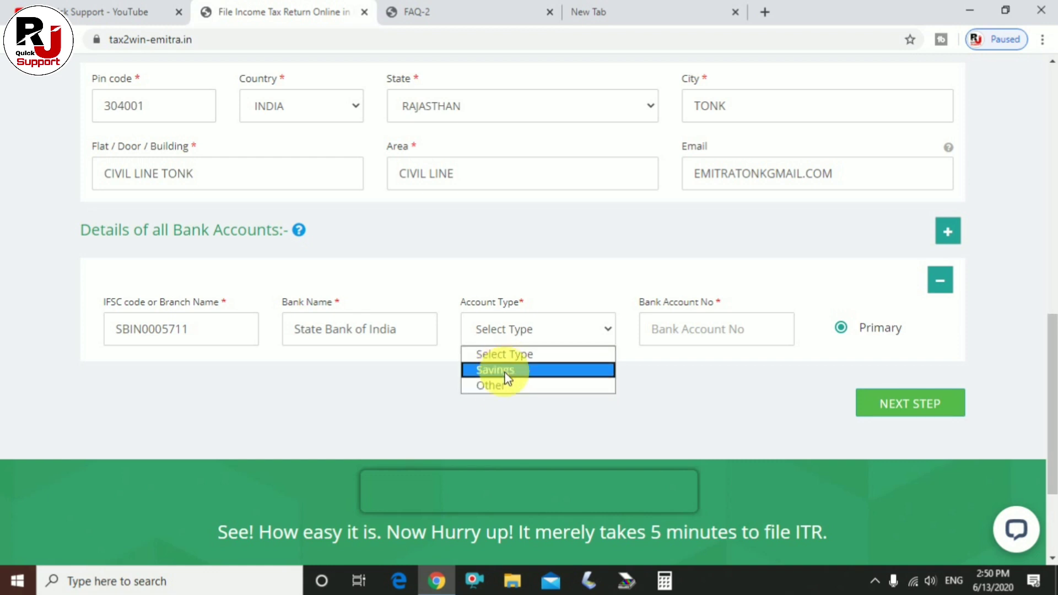
click(506, 377)
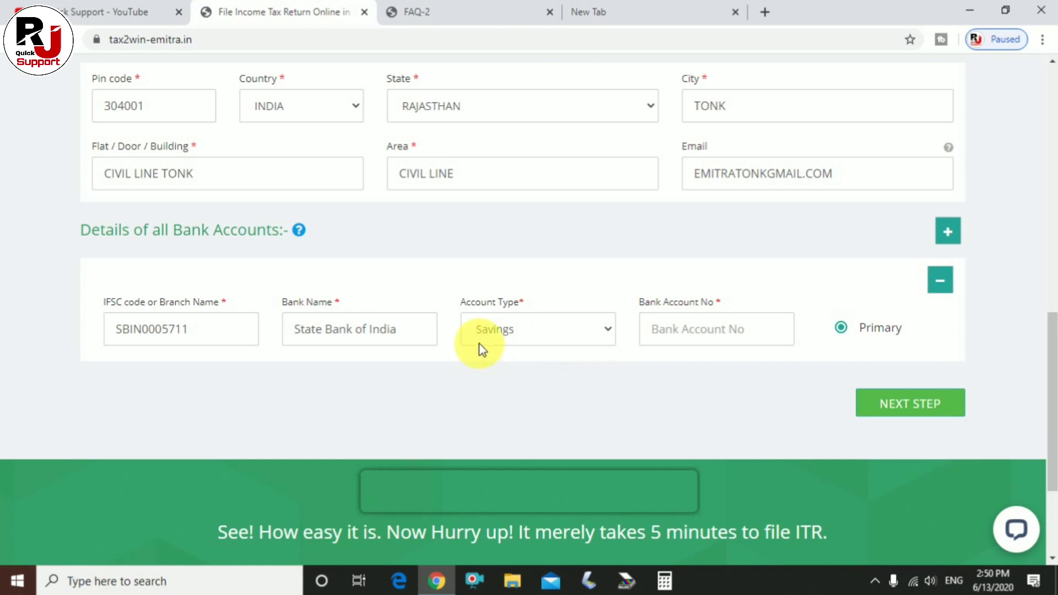
click(686, 333)
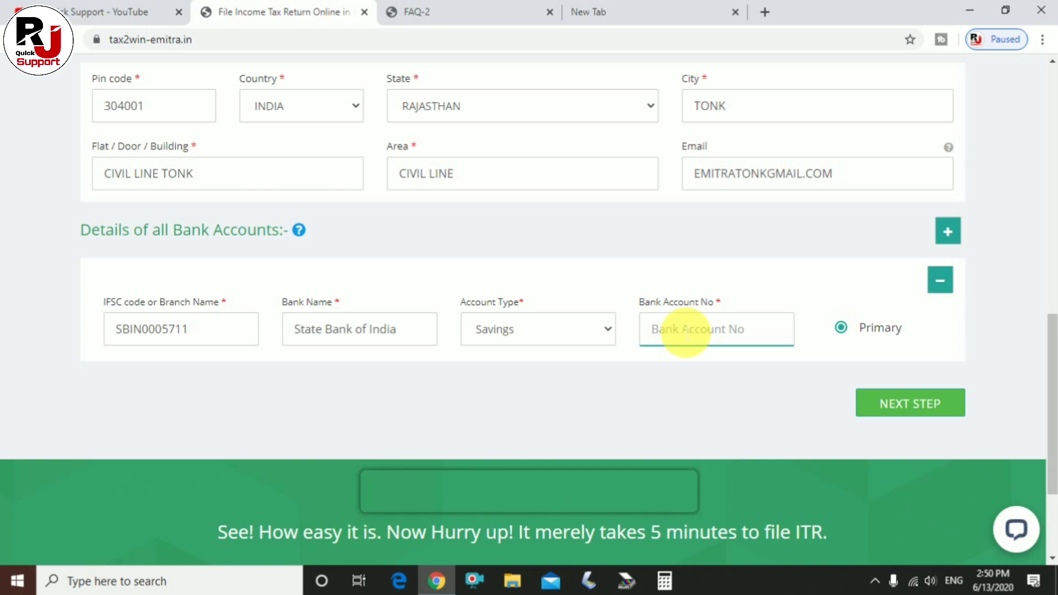
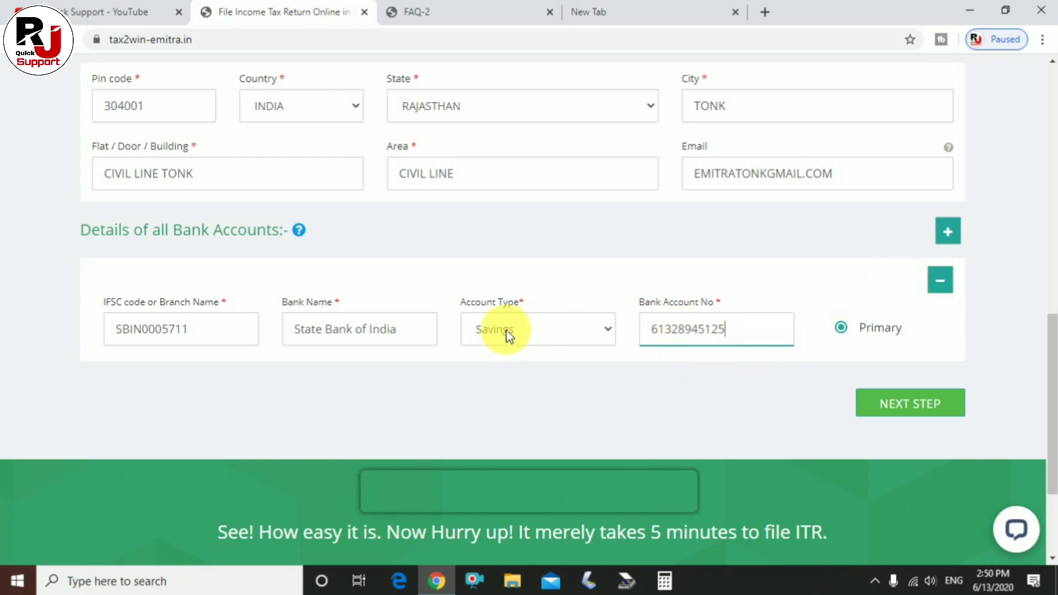
Add and remove an extra bank row, leaving the first account marked Primary.
click(955, 236)
scroll(385, 330, down, 3)
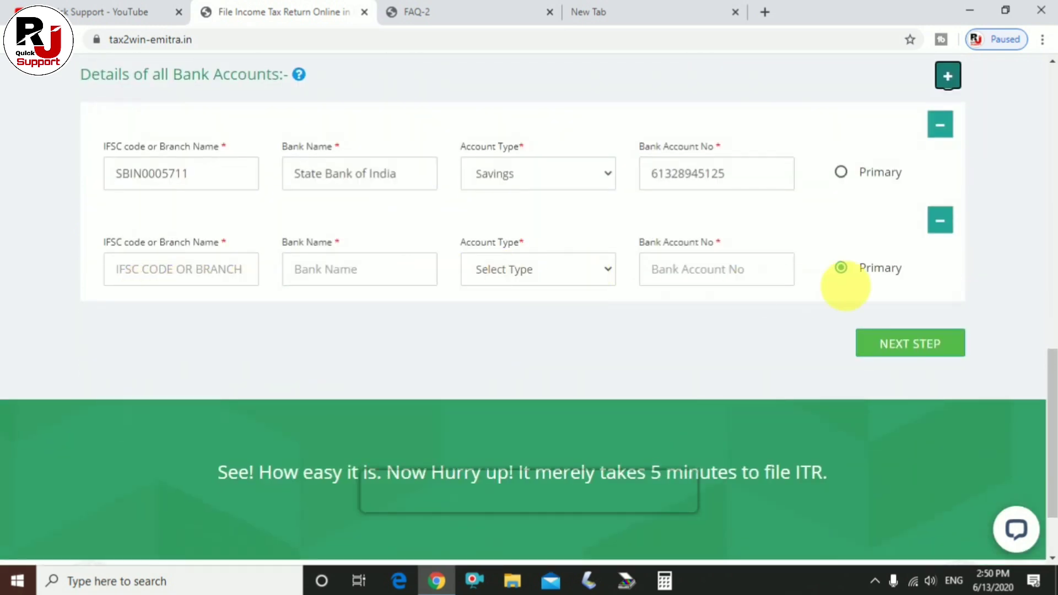
scroll(832, 287, up, 1)
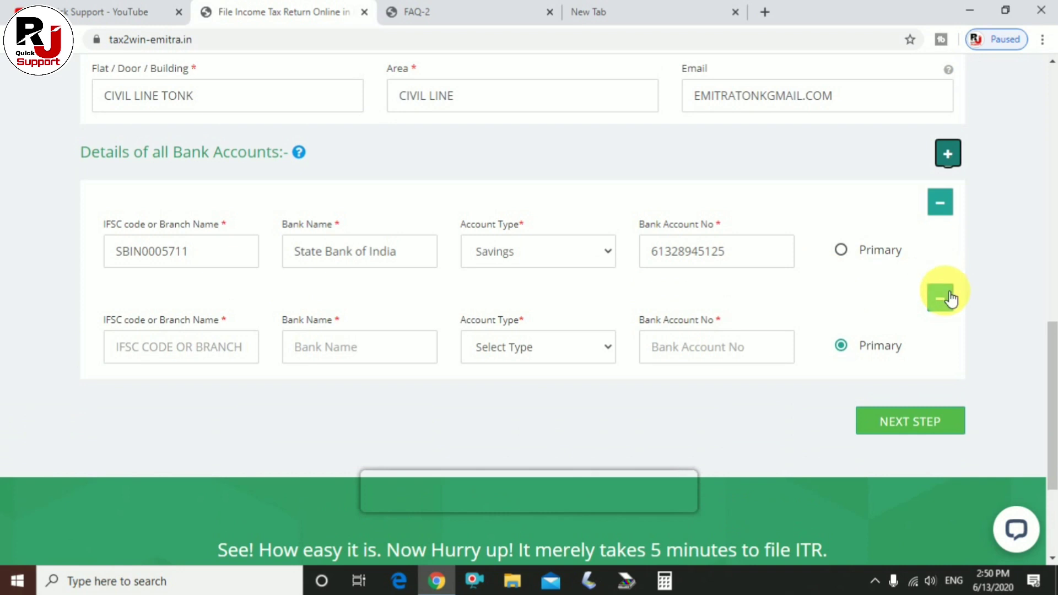
click(950, 298)
click(840, 251)
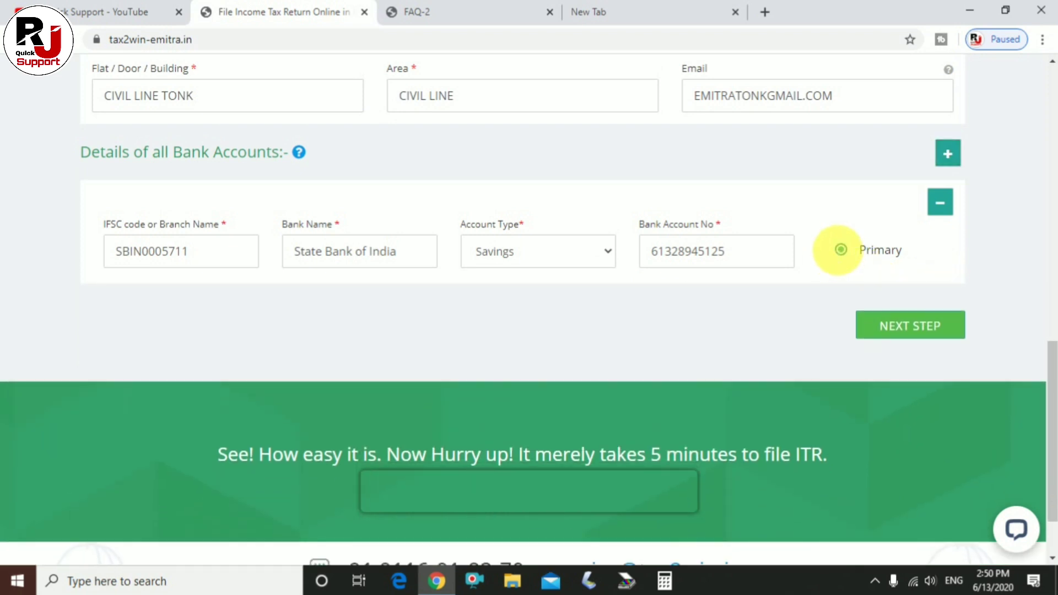
Move past the basic information to the Income Details step.
scroll(540, 272, up, 3)
scroll(540, 272, up, 6)
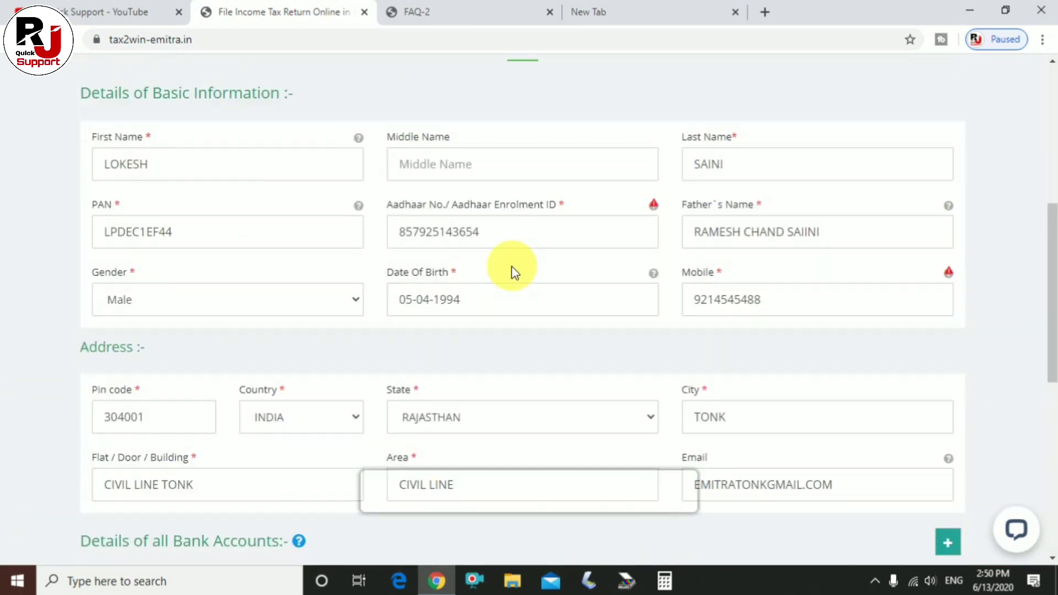
scroll(309, 298, down, 2)
scroll(636, 263, down, 10)
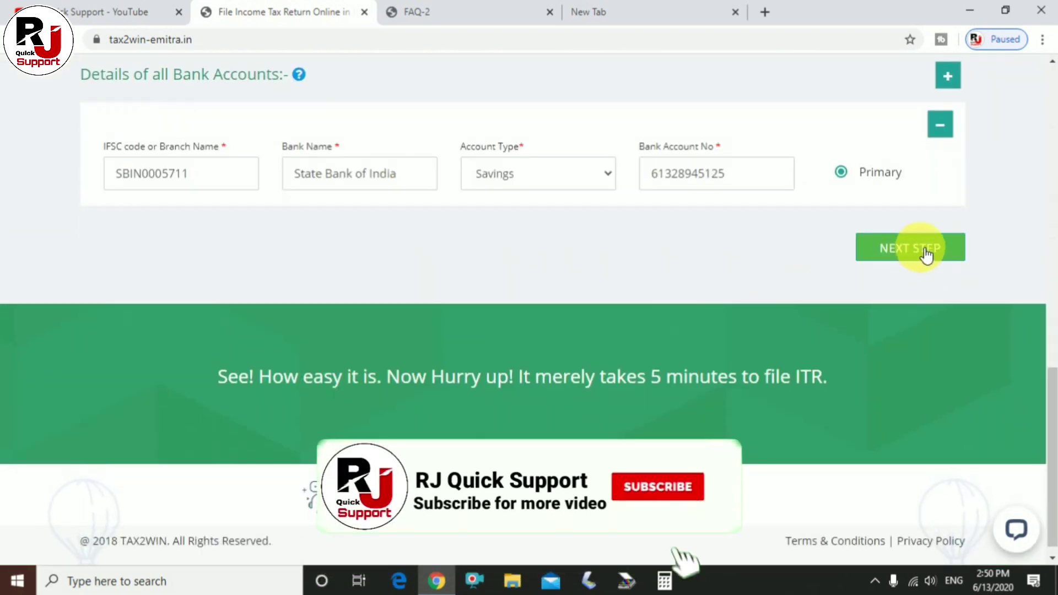
click(908, 254)
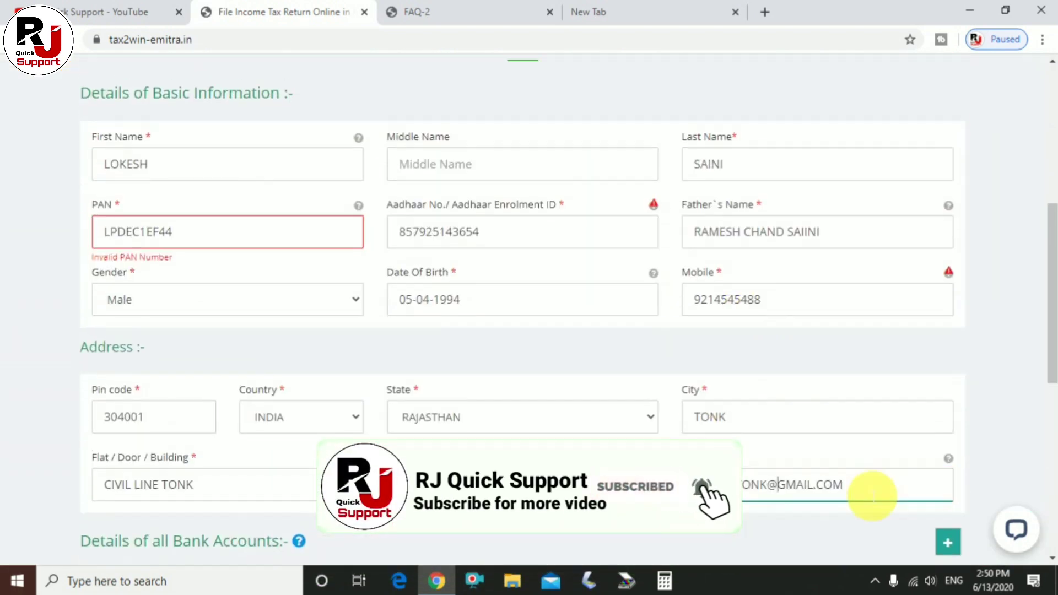
scroll(821, 448, down, 3)
scroll(831, 421, down, 4)
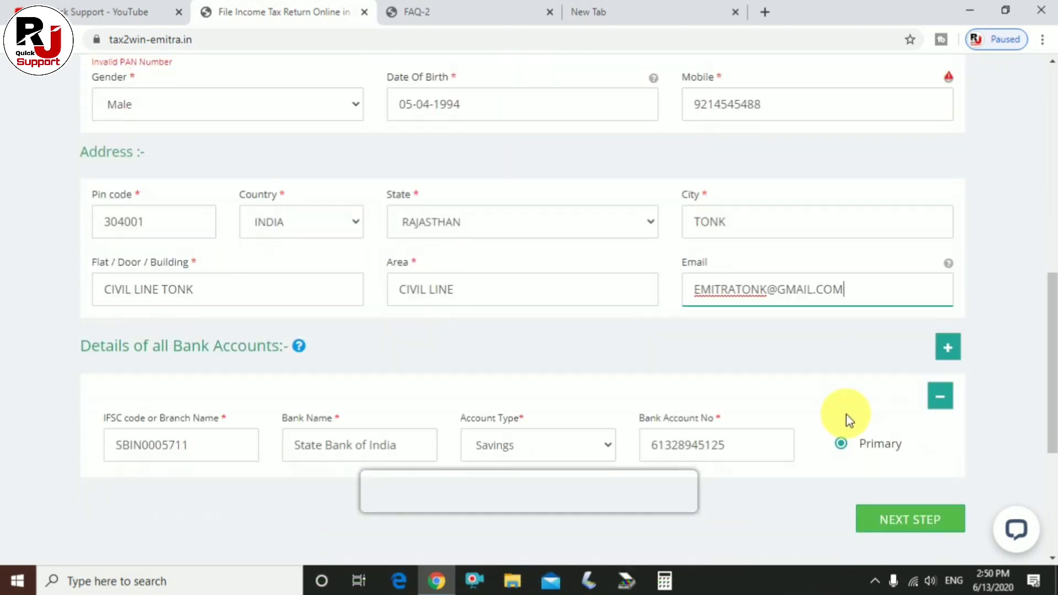
click(922, 329)
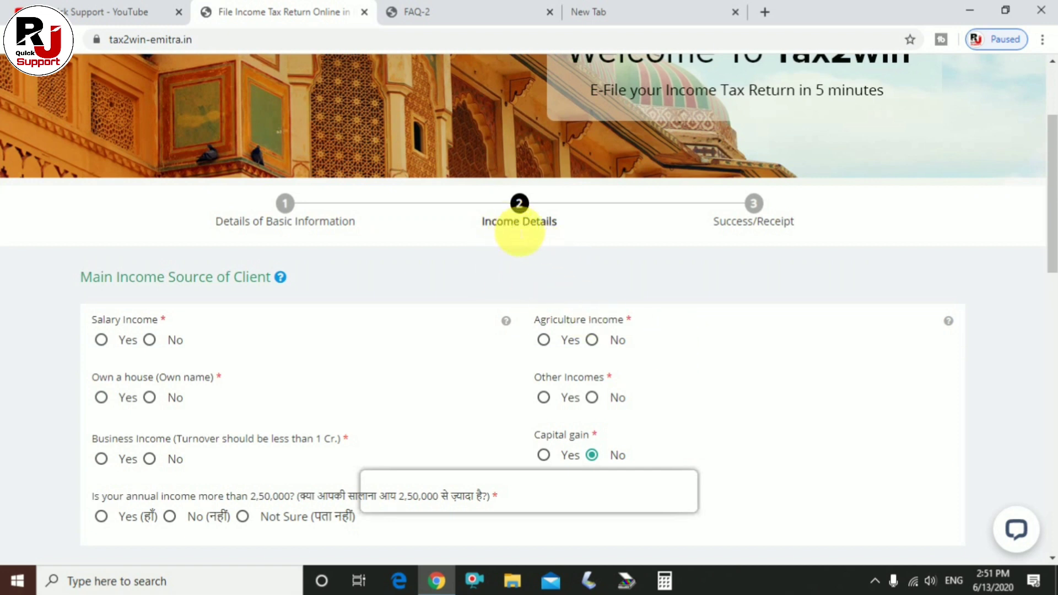
Answer No to Salary, Business, FD and Other Interest; Yes to Other and Any other Income; not above 2,50,000.
scroll(1055, 213, down, 1)
scroll(1050, 218, down, 1)
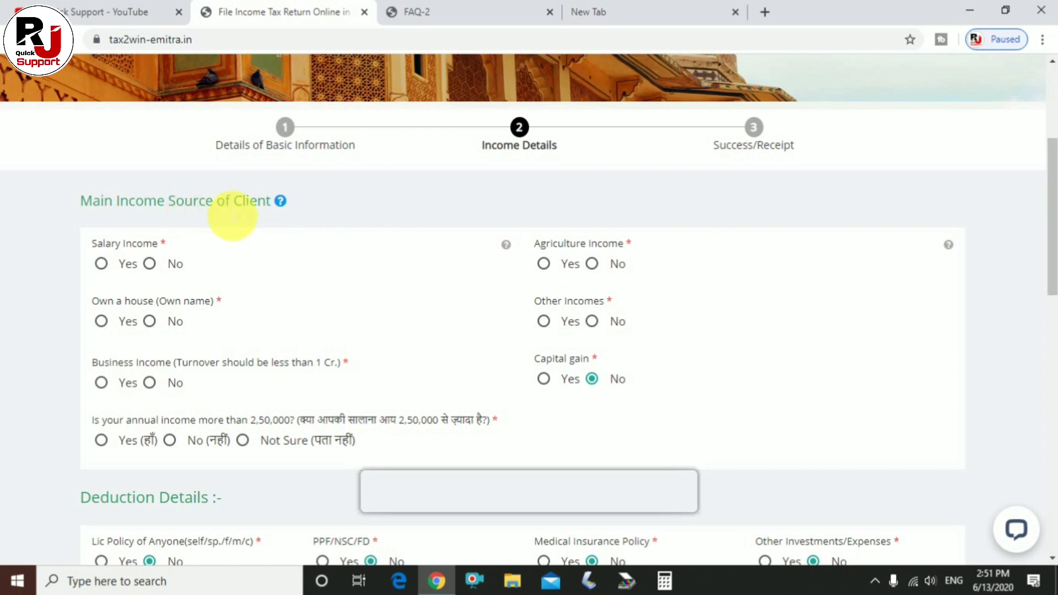
scroll(276, 210, down, 1)
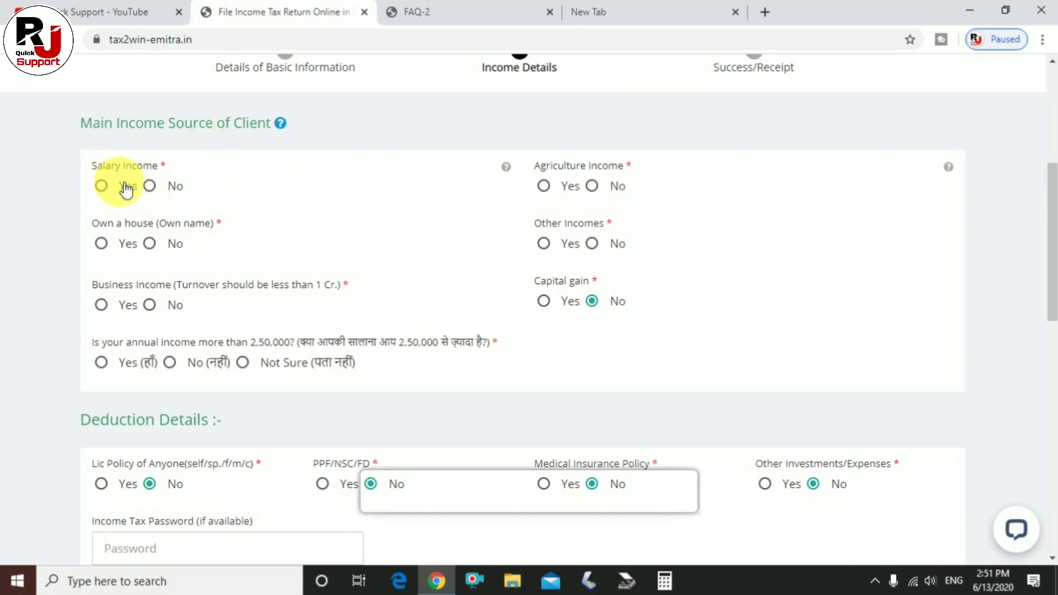
click(149, 187)
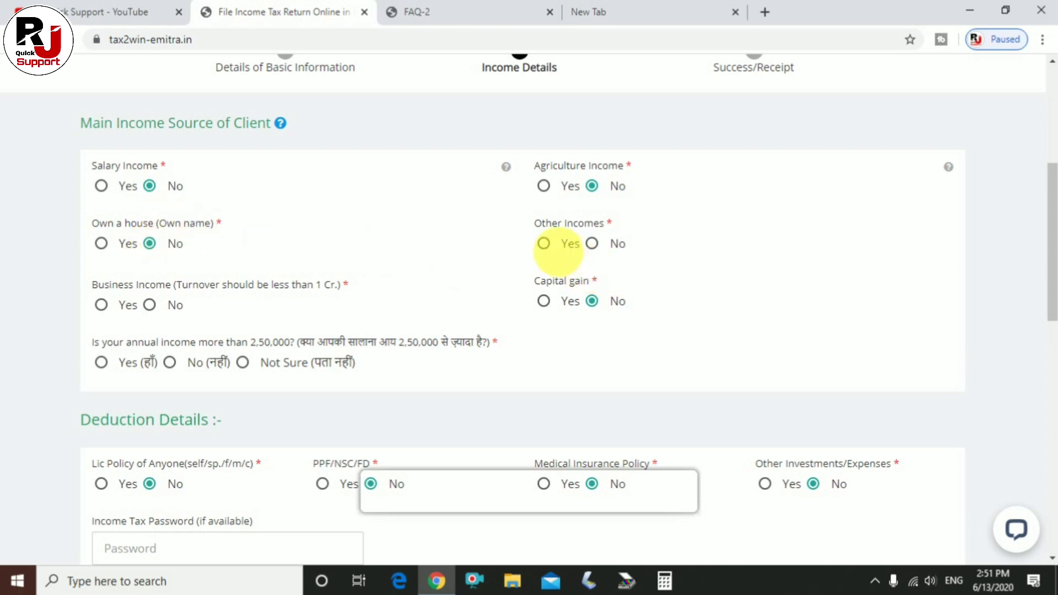
click(551, 248)
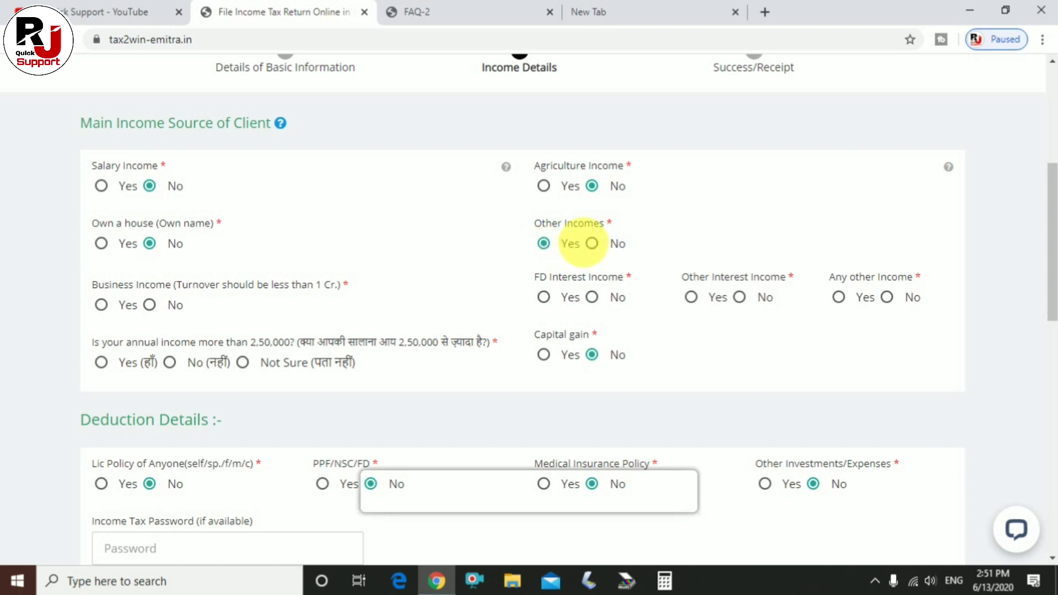
click(592, 298)
click(740, 298)
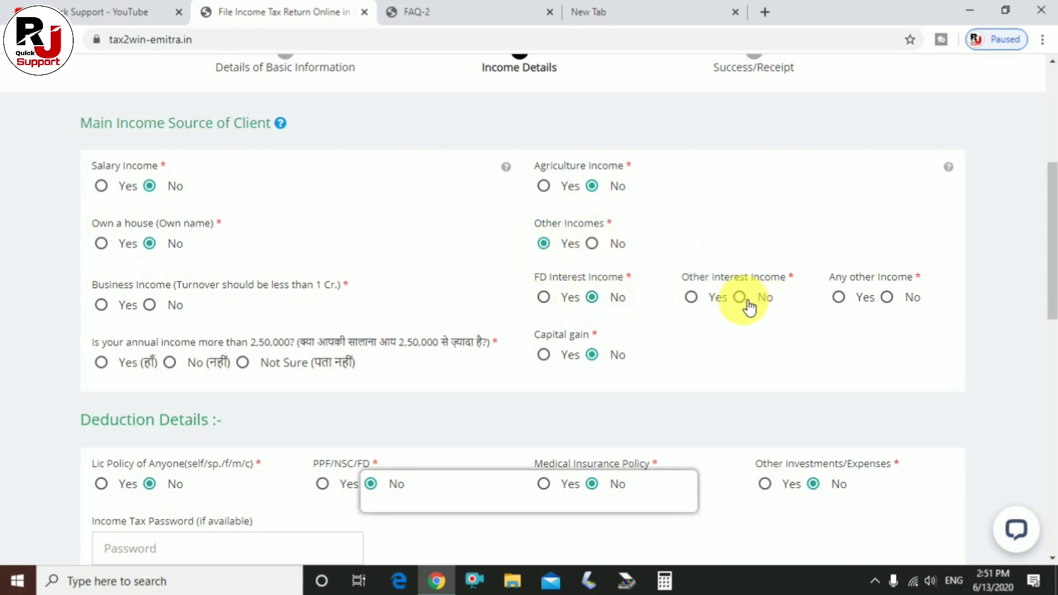
click(837, 298)
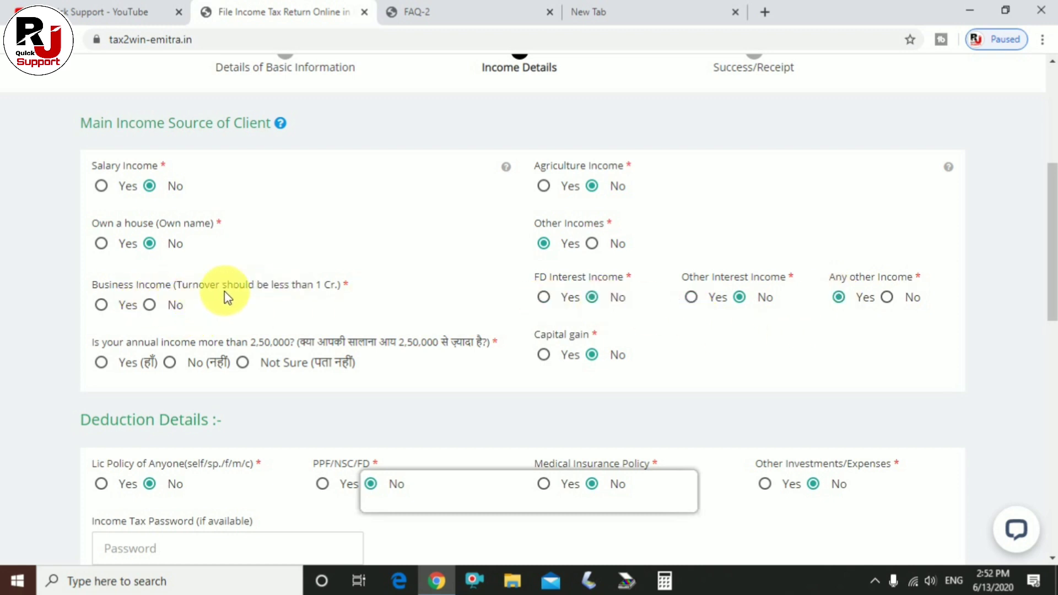
click(149, 304)
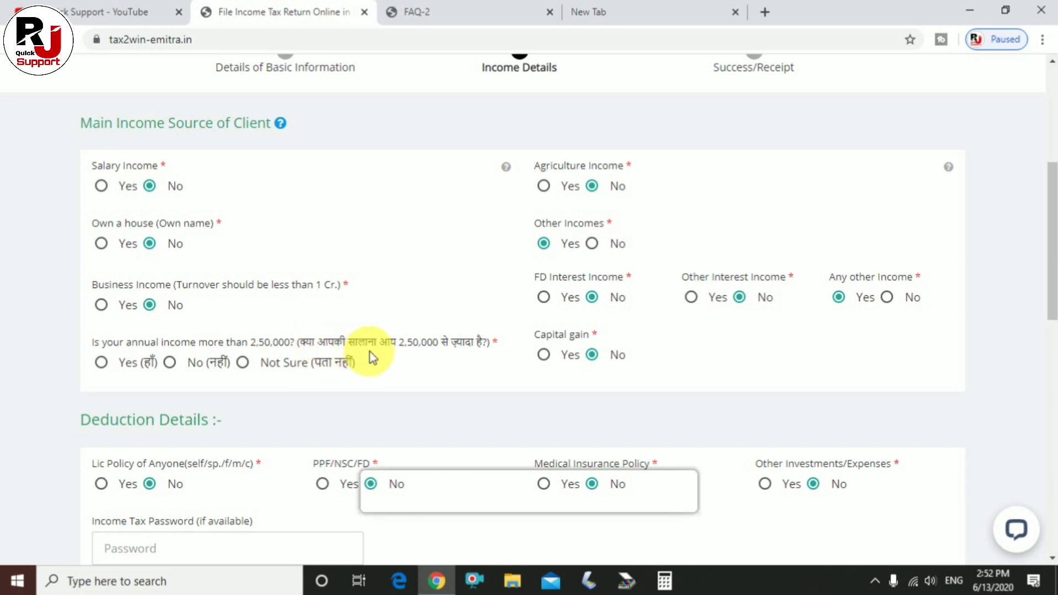
click(179, 365)
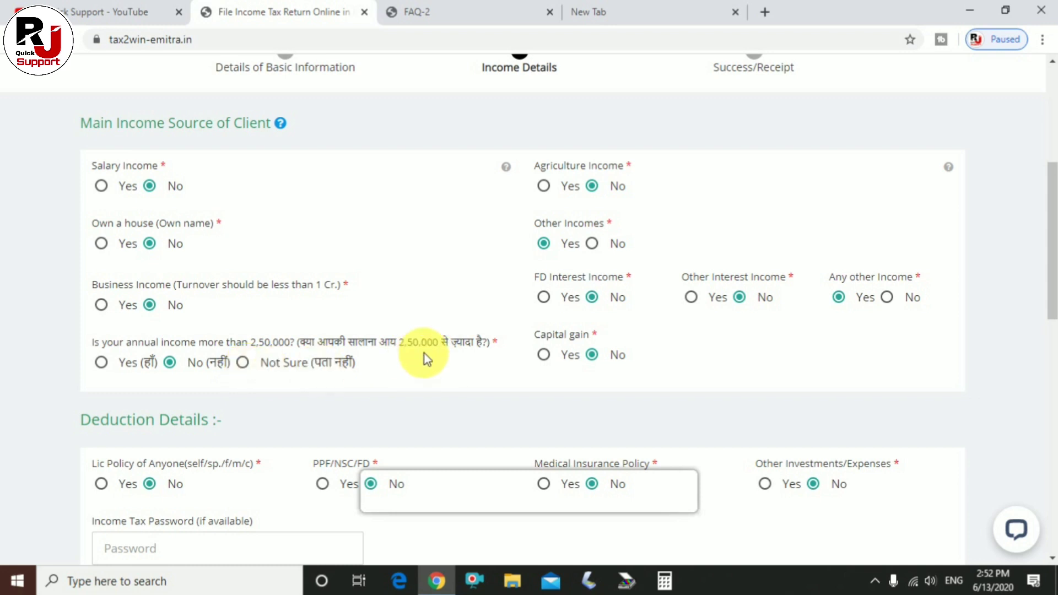
scroll(496, 352, down, 1)
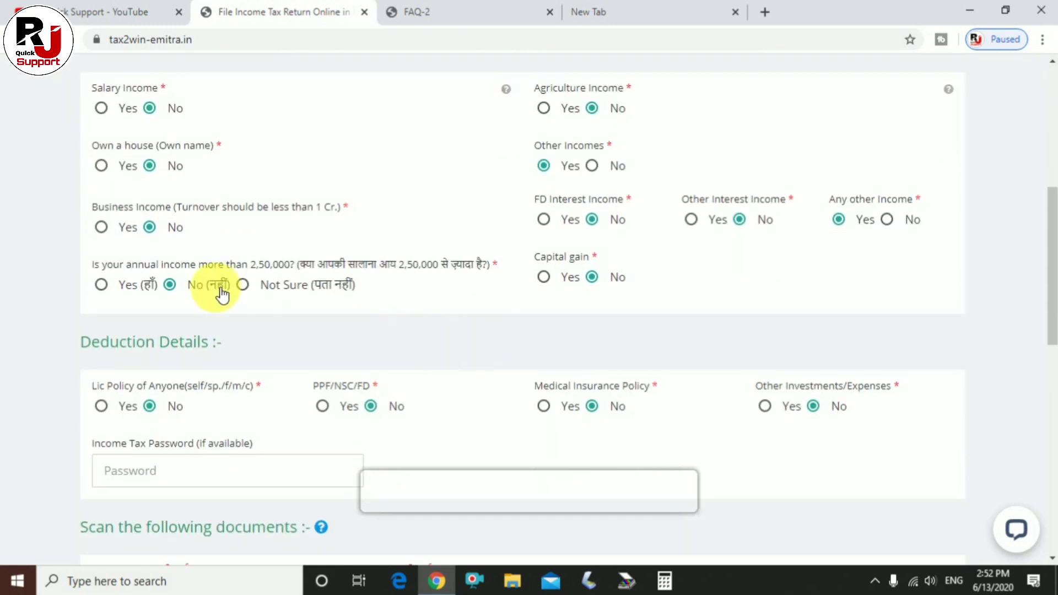
scroll(219, 291, down, 1)
scroll(190, 286, down, 1)
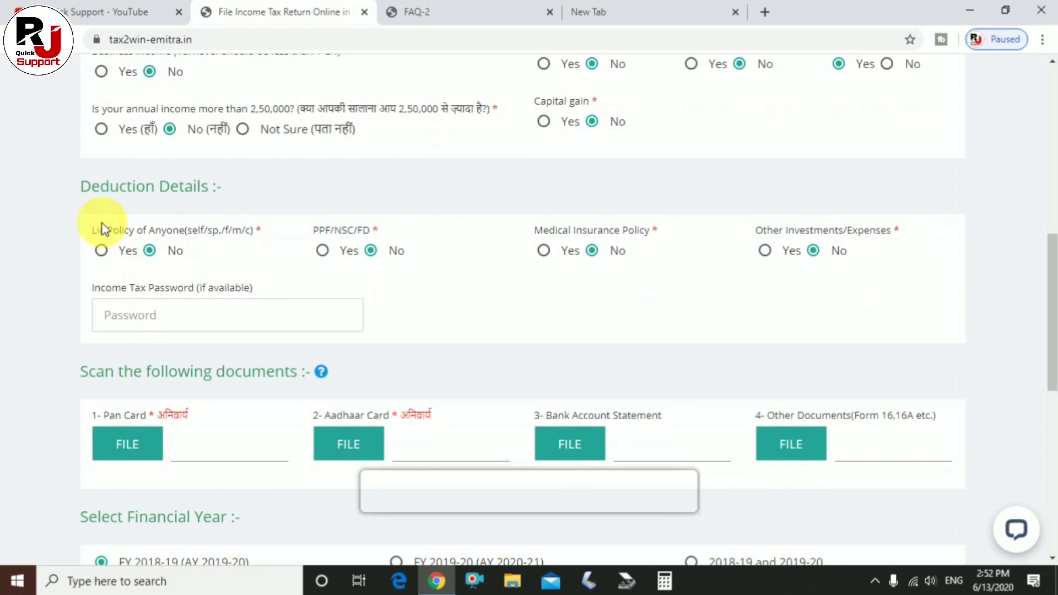
double_click(118, 187)
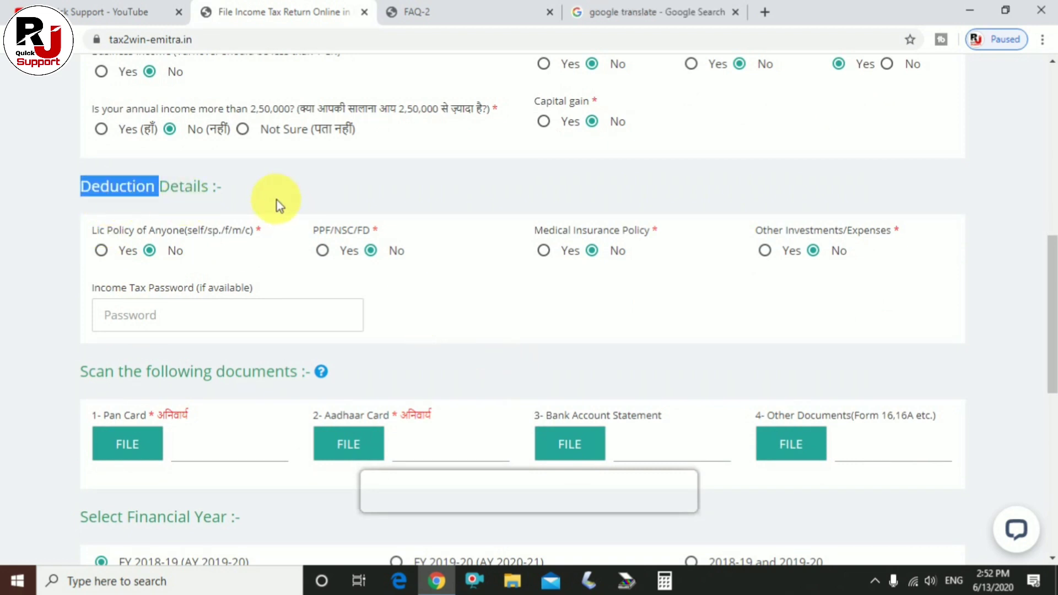
click(171, 187)
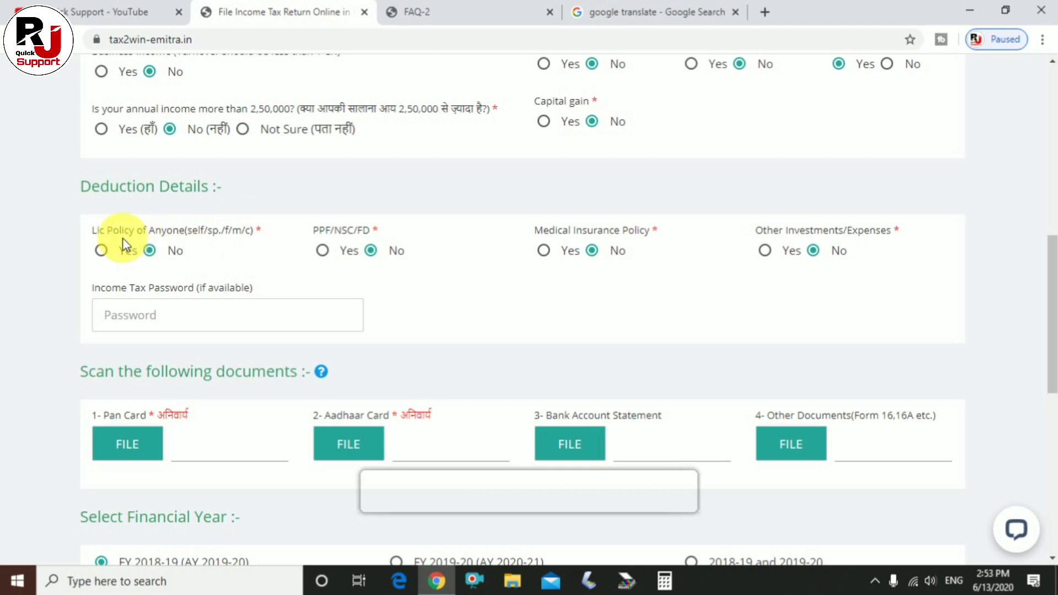
click(102, 251)
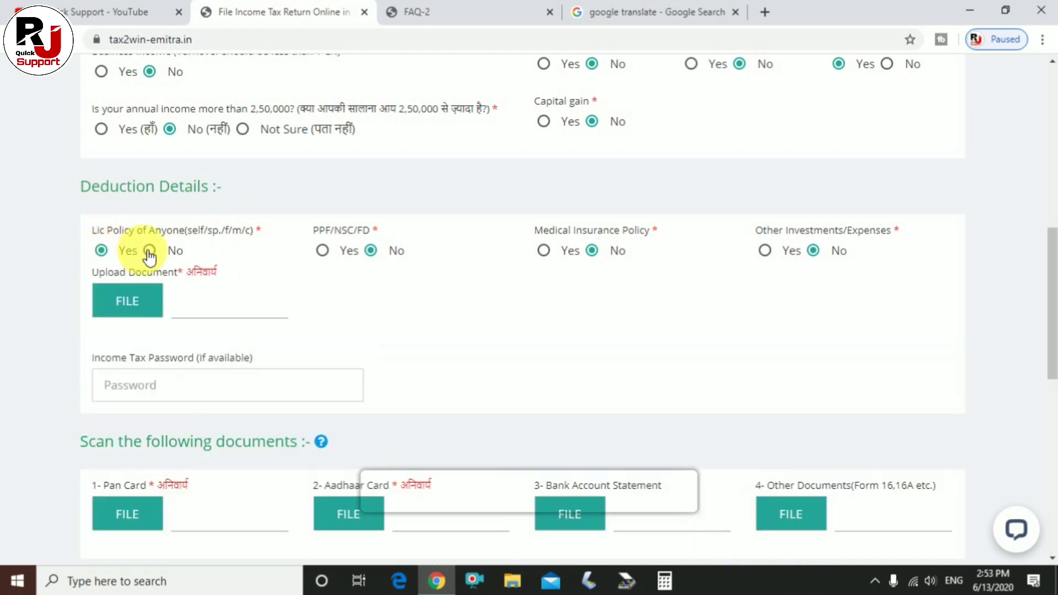
click(127, 301)
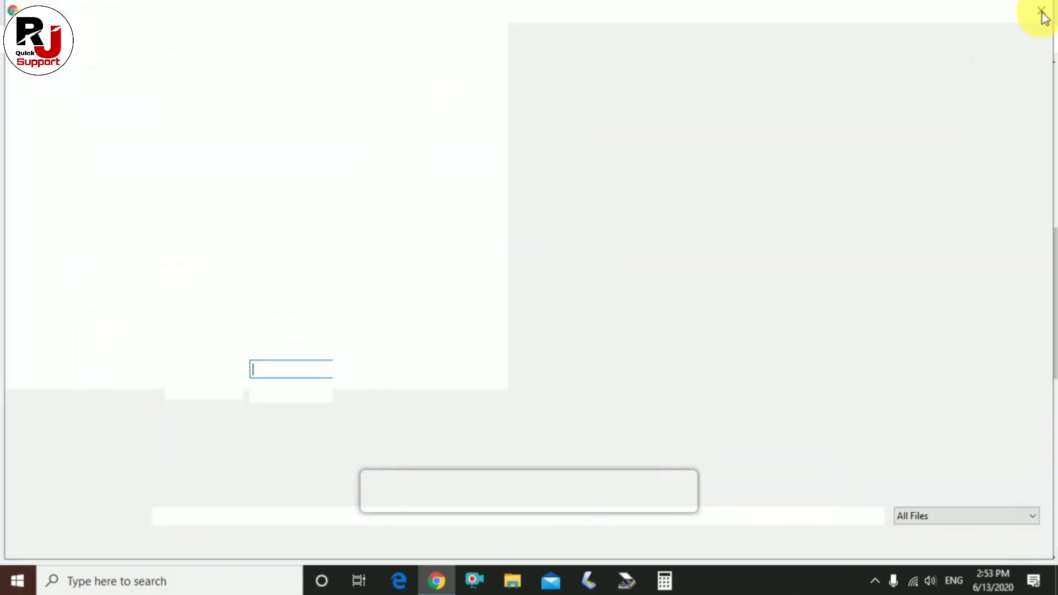
click(1041, 11)
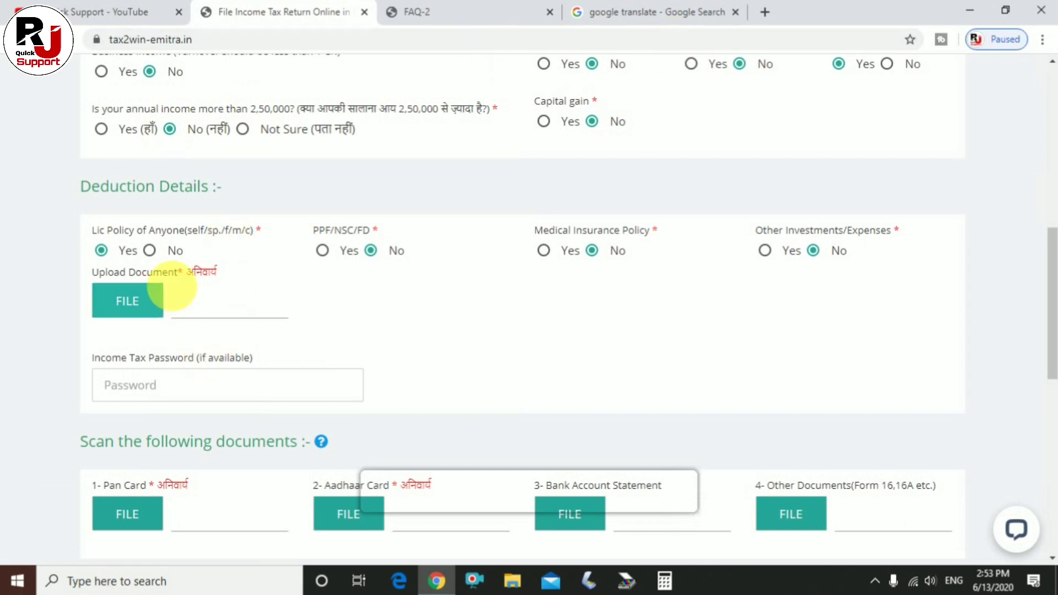
click(149, 250)
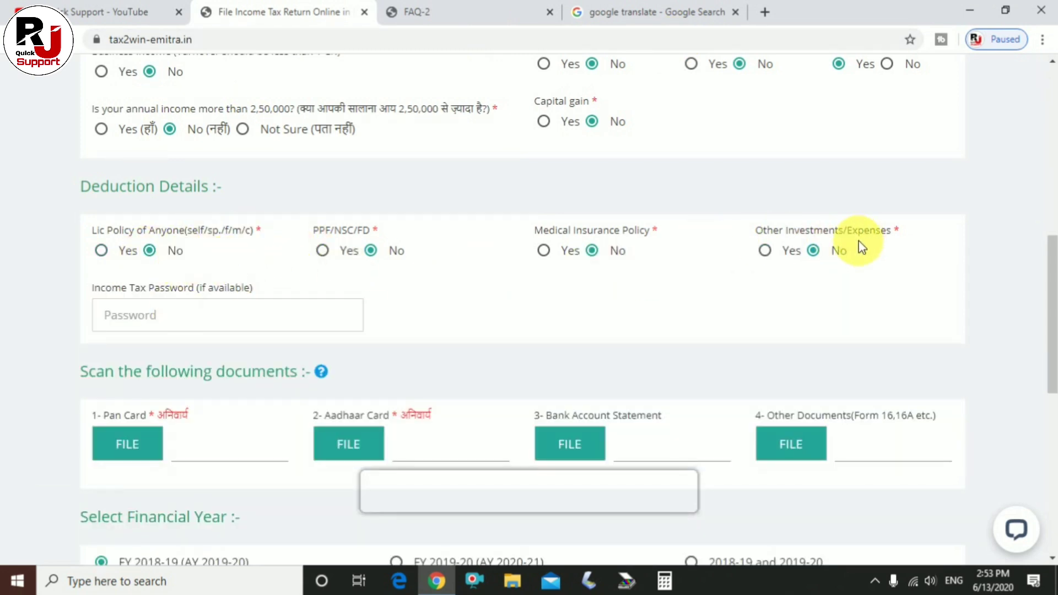
scroll(677, 285, down, 1)
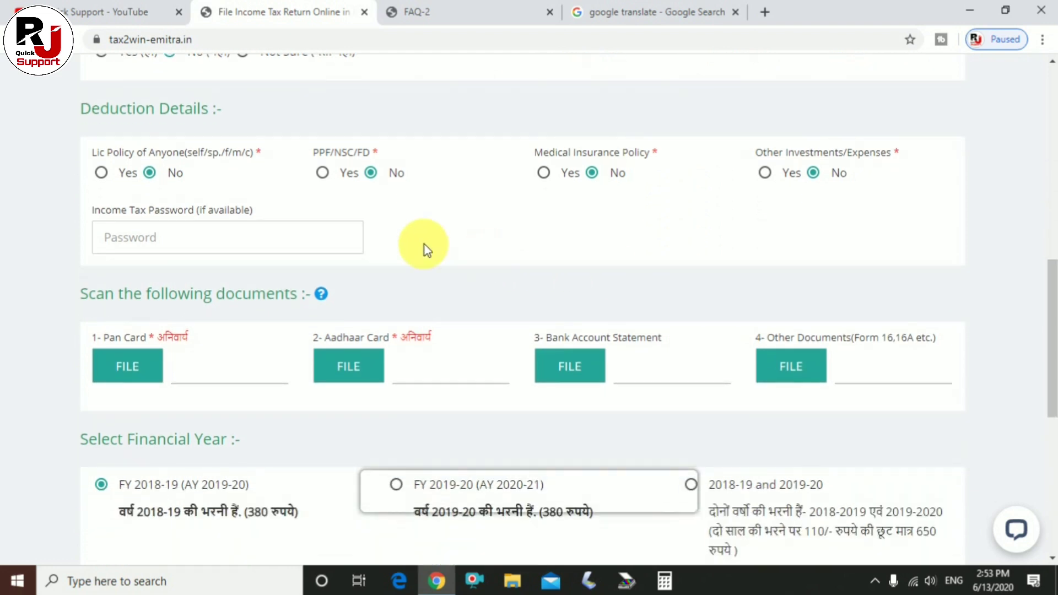
scroll(142, 242, down, 1)
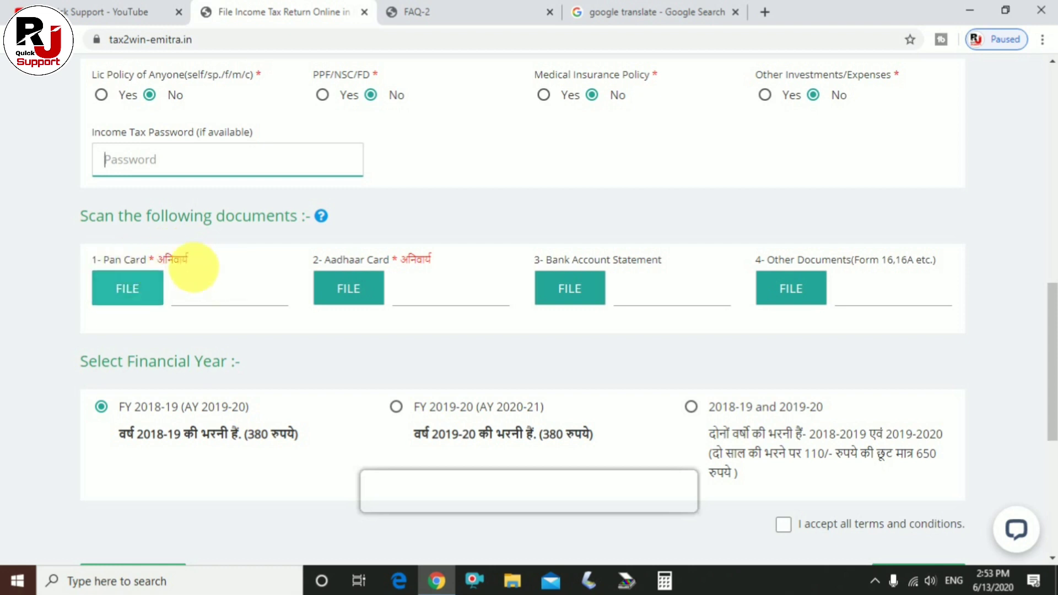
click(134, 292)
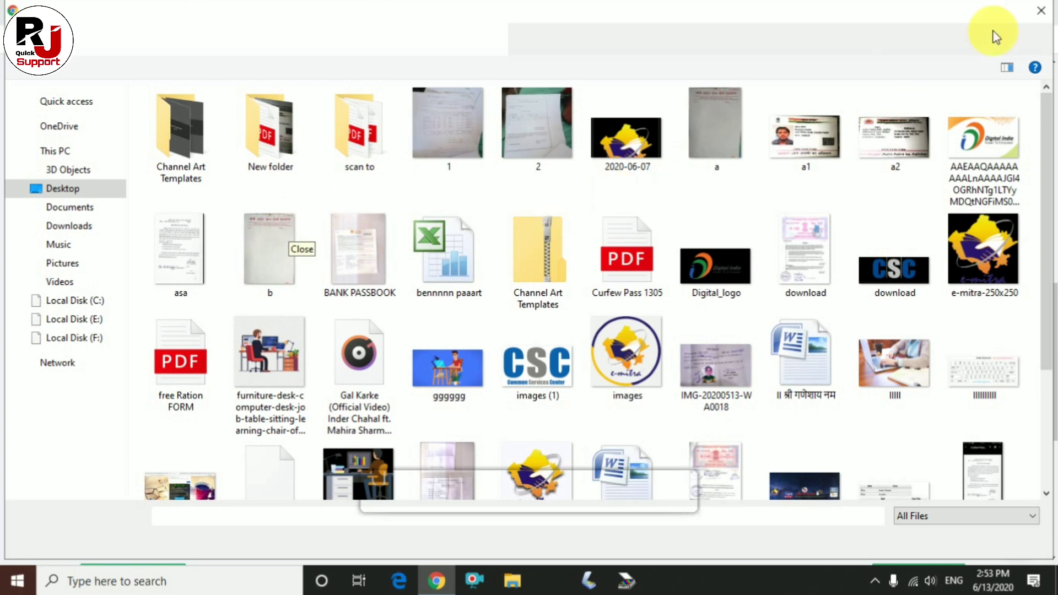
click(1042, 12)
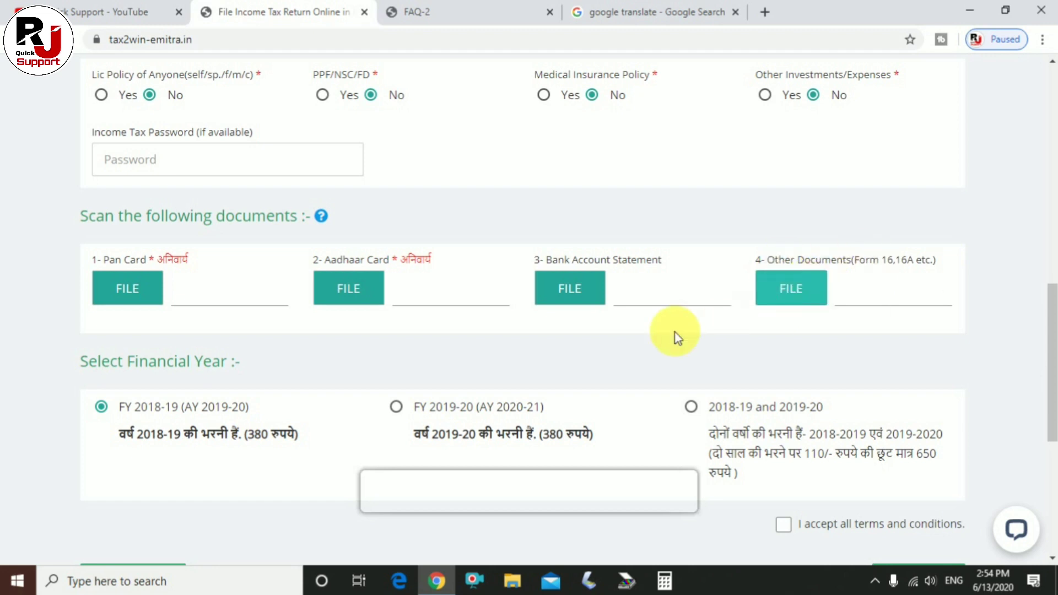
Choose the combined 2018-19 and 2019-20 financial year and accept all terms and conditions.
scroll(288, 391, down, 2)
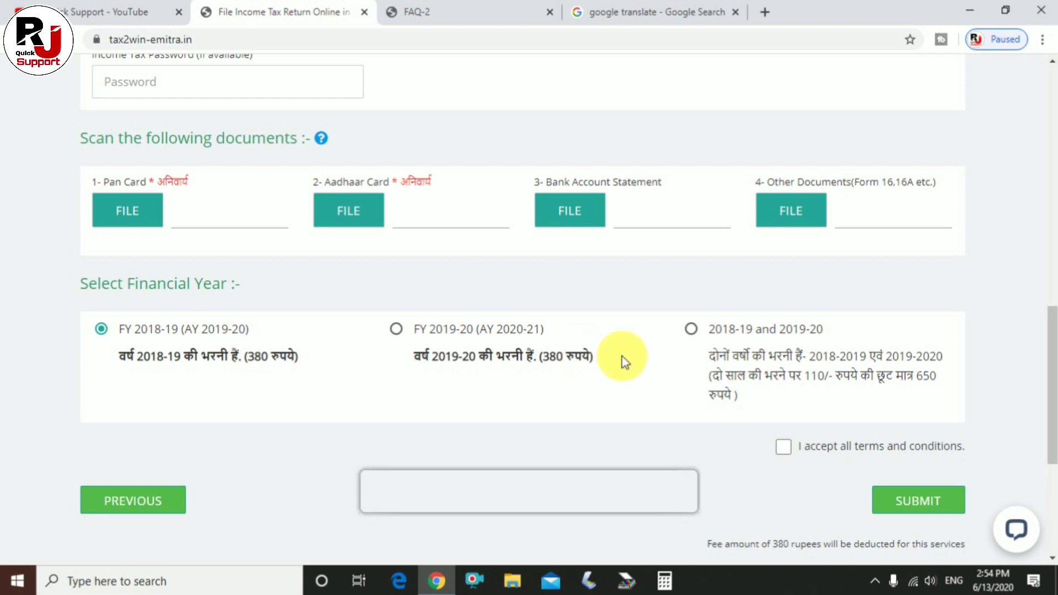
click(695, 336)
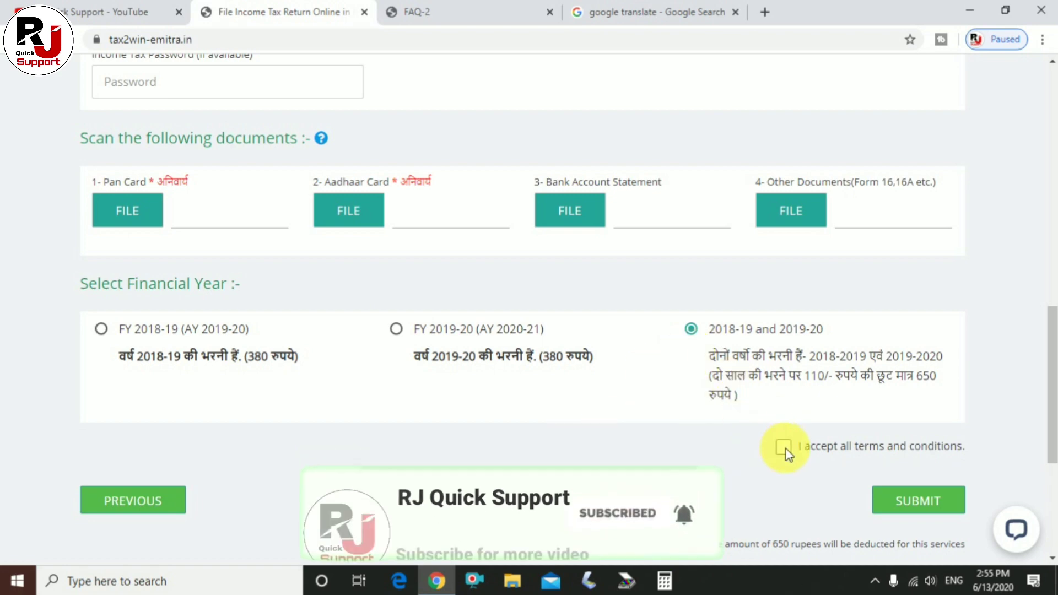
scroll(309, 292, up, 5)
scroll(309, 292, up, 5)
scroll(632, 314, down, 10)
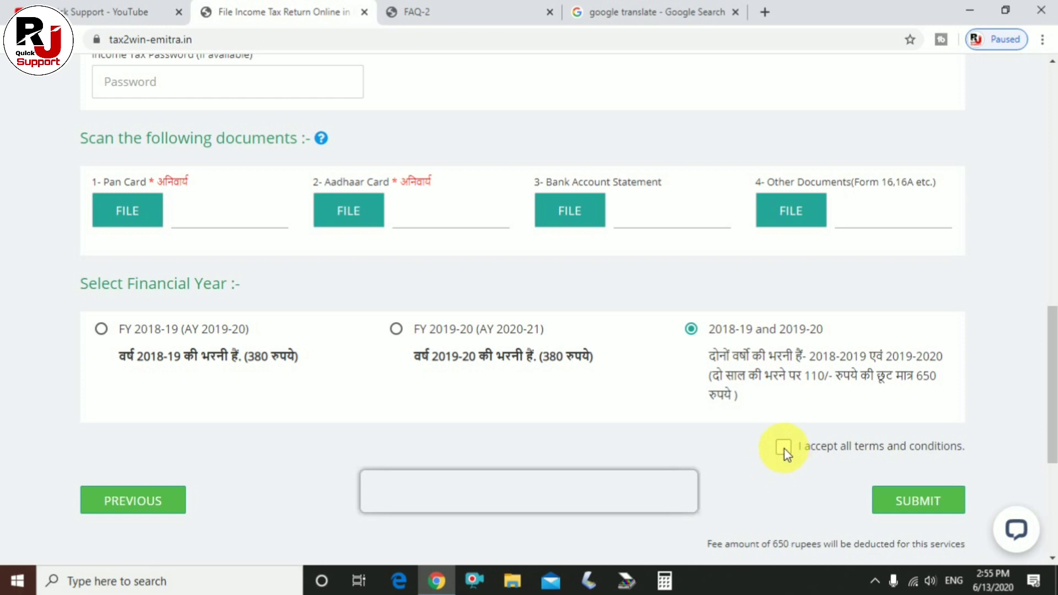
click(783, 447)
scroll(527, 369, up, 4)
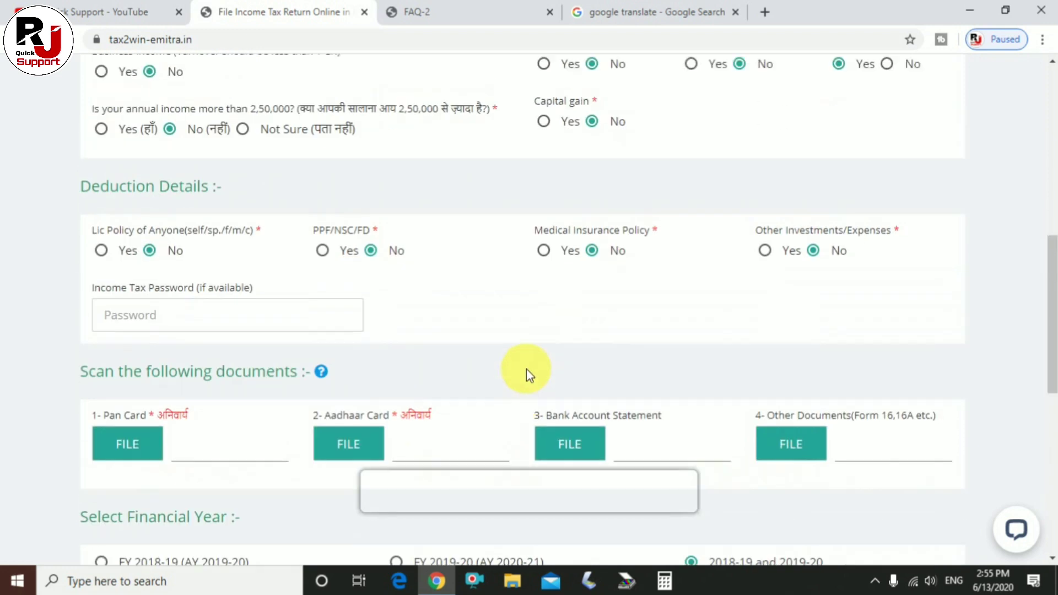
Scroll down the Tax2win form to the deduction questions and empty document upload slots.
scroll(859, 393, down, 4)
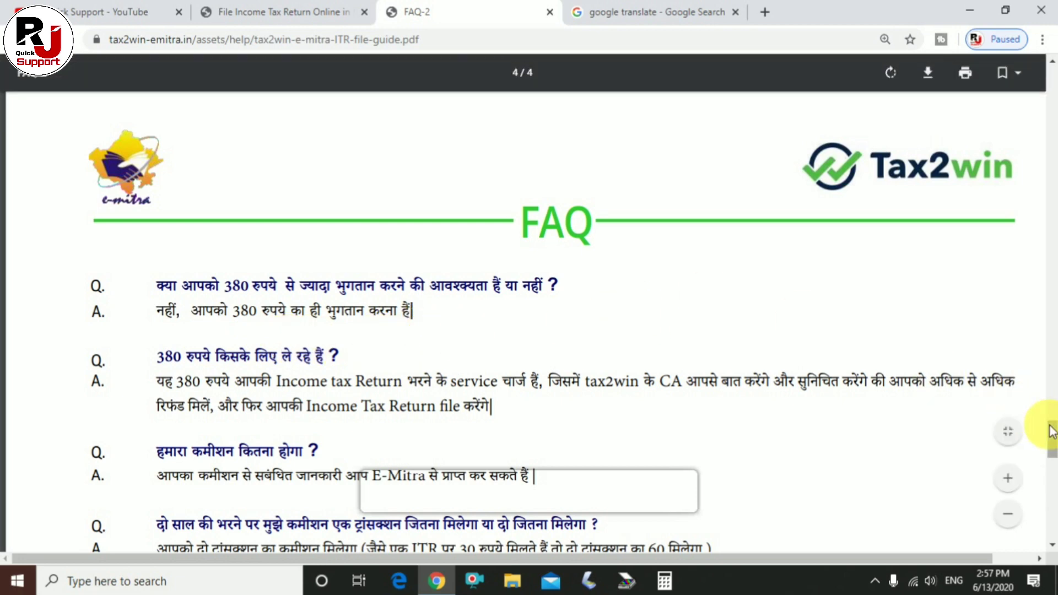
Scroll the FAQ page past the 380-rupee fee, commission and two-year filing answers.
scroll(1046, 433, down, 2)
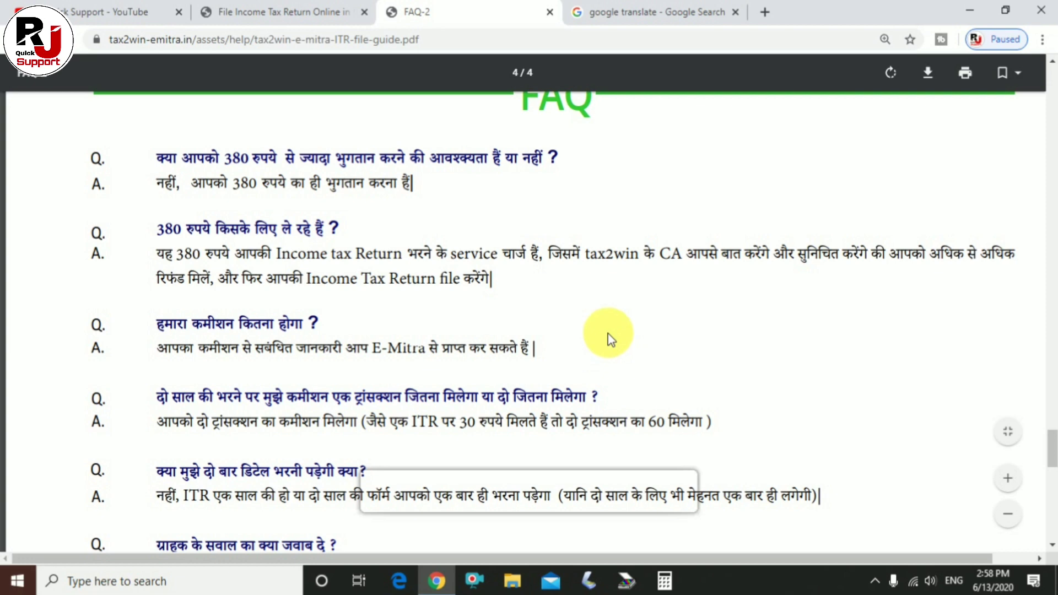
scroll(609, 346, down, 1)
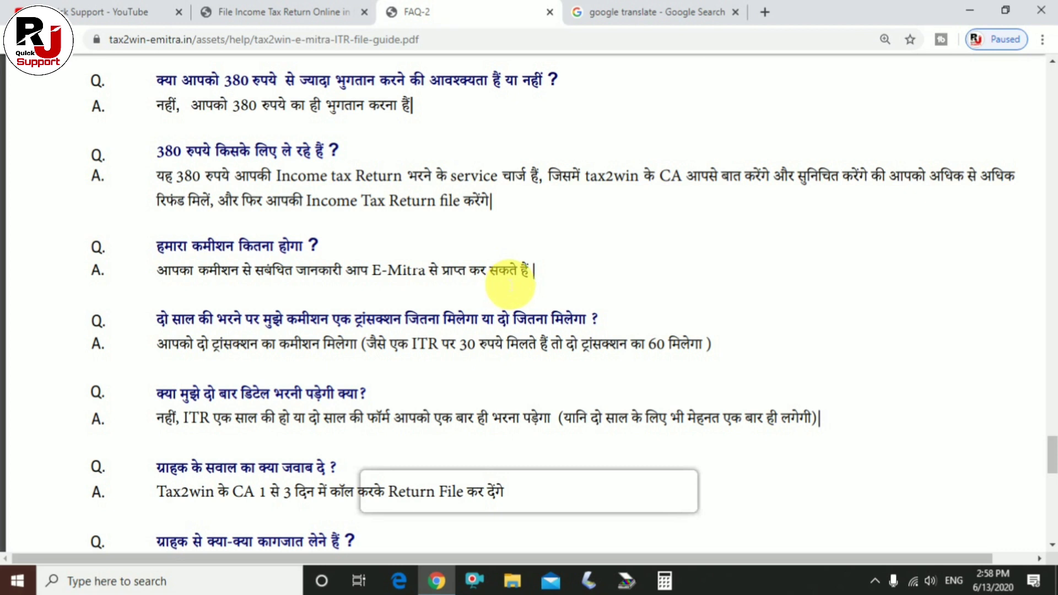
scroll(509, 284, down, 1)
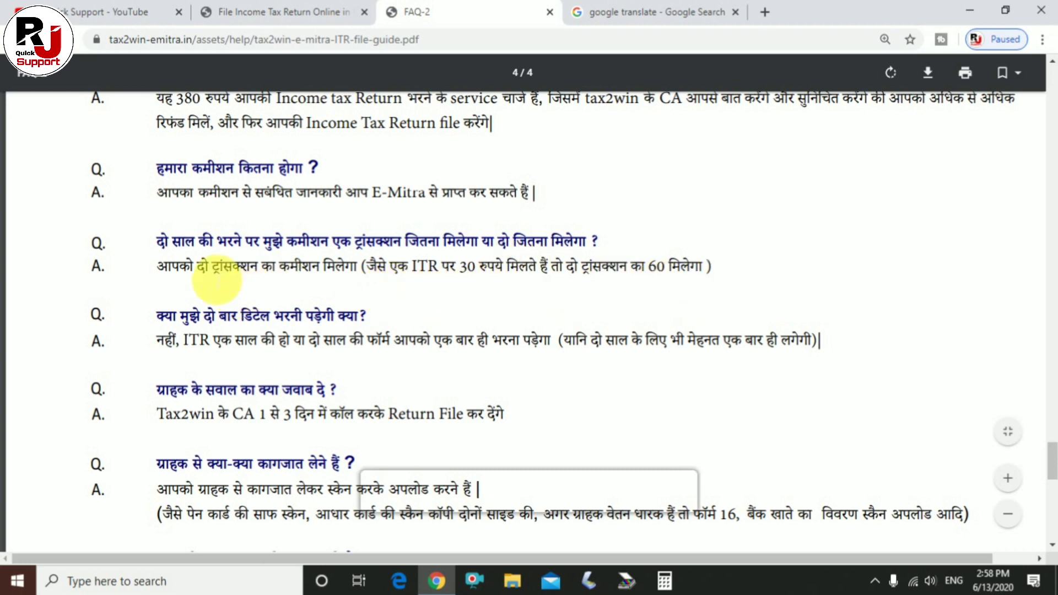
Highlight the two-year commission question and the 60-rupee commission in its answer.
drag(157, 243, 735, 262)
click(643, 244)
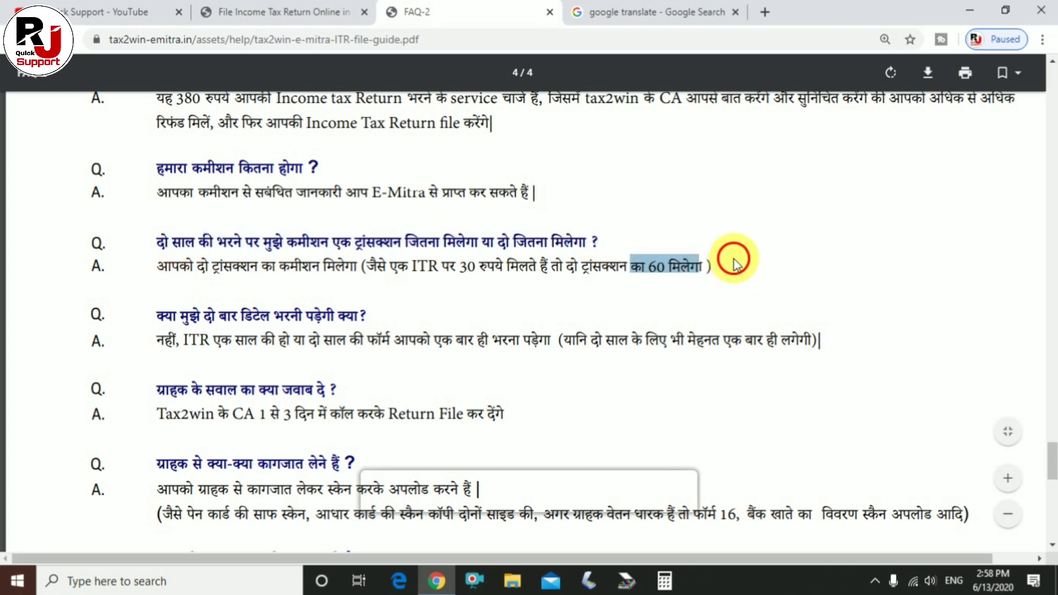
click(639, 287)
Scroll down to the TDS refund (20 to 25 days) and document upload questions.
scroll(551, 281, down, 2)
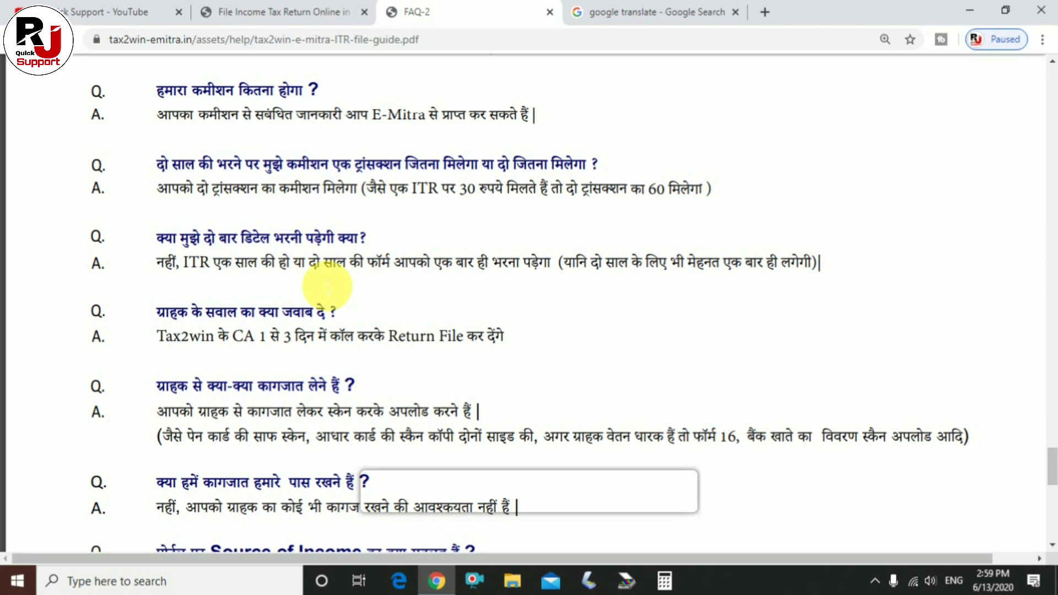
scroll(386, 276, down, 1)
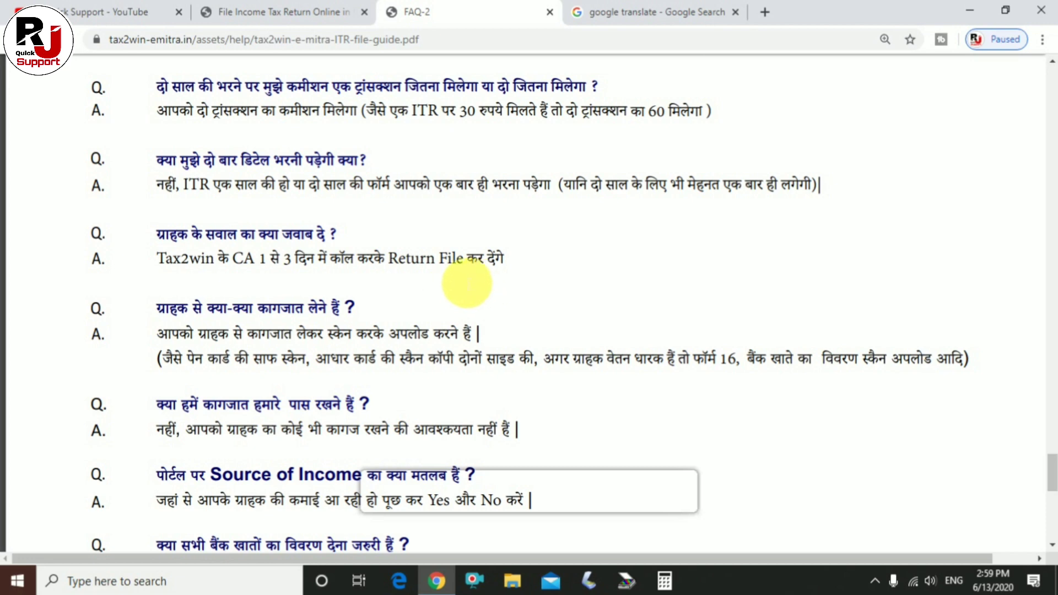
scroll(463, 285, down, 1)
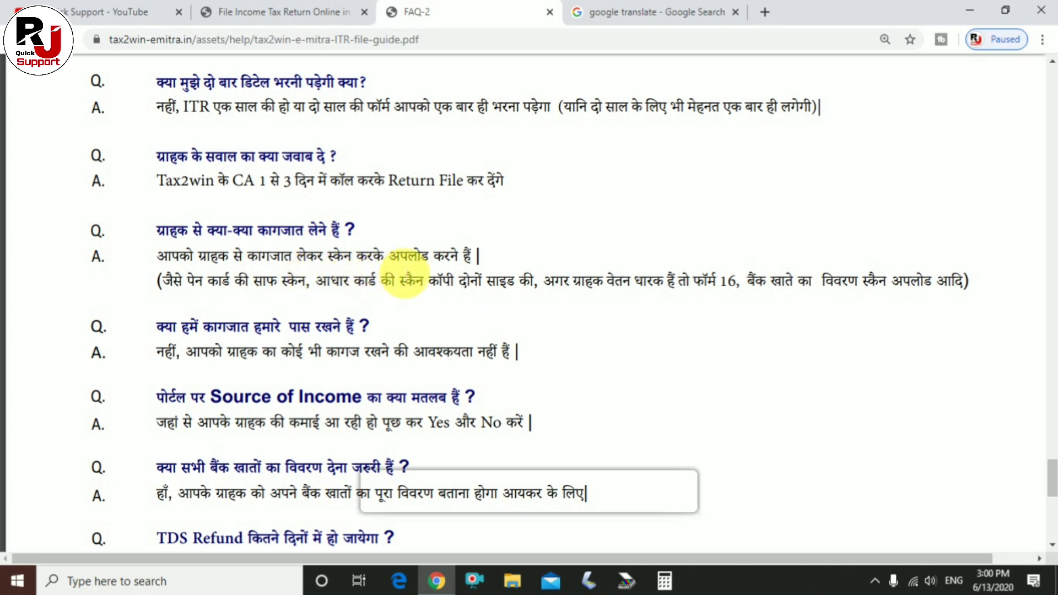
scroll(259, 275, down, 2)
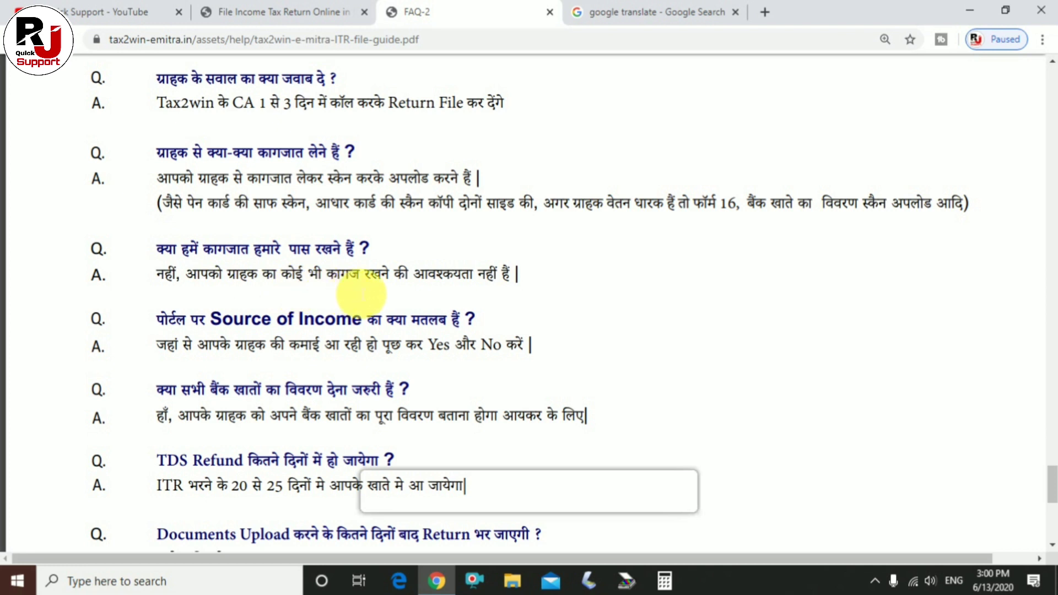
scroll(502, 295, down, 1)
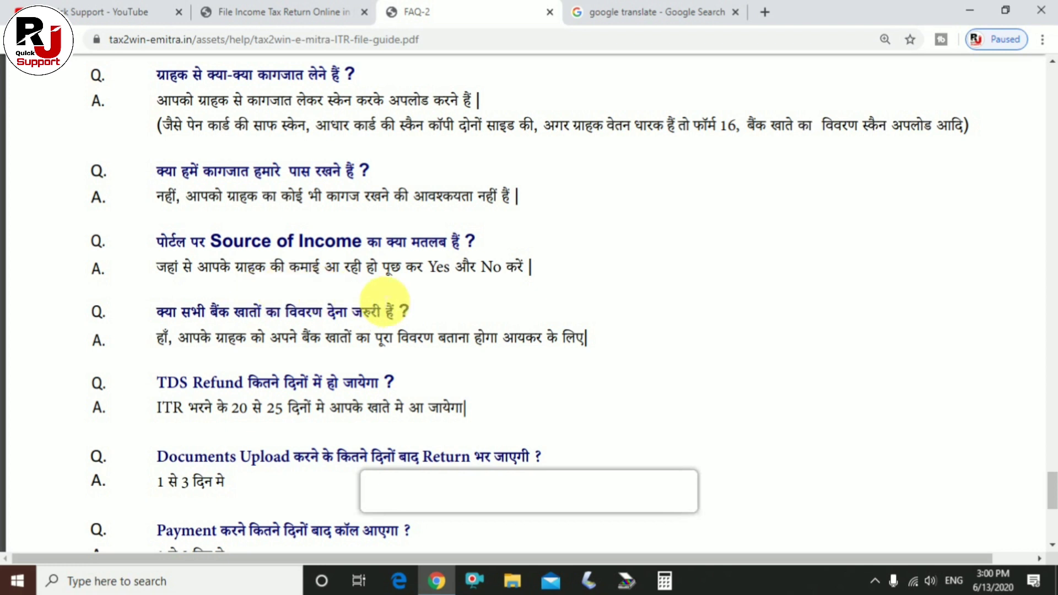
scroll(413, 330, down, 2)
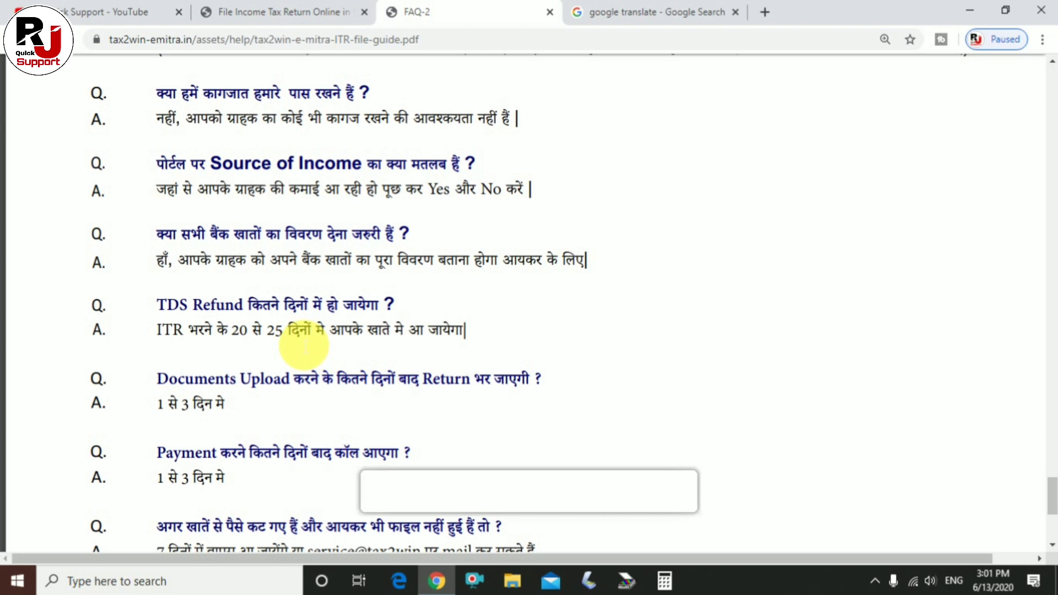
Scroll past the Payment question to the ITR-V answer and the boxed contact note.
scroll(320, 353, down, 2)
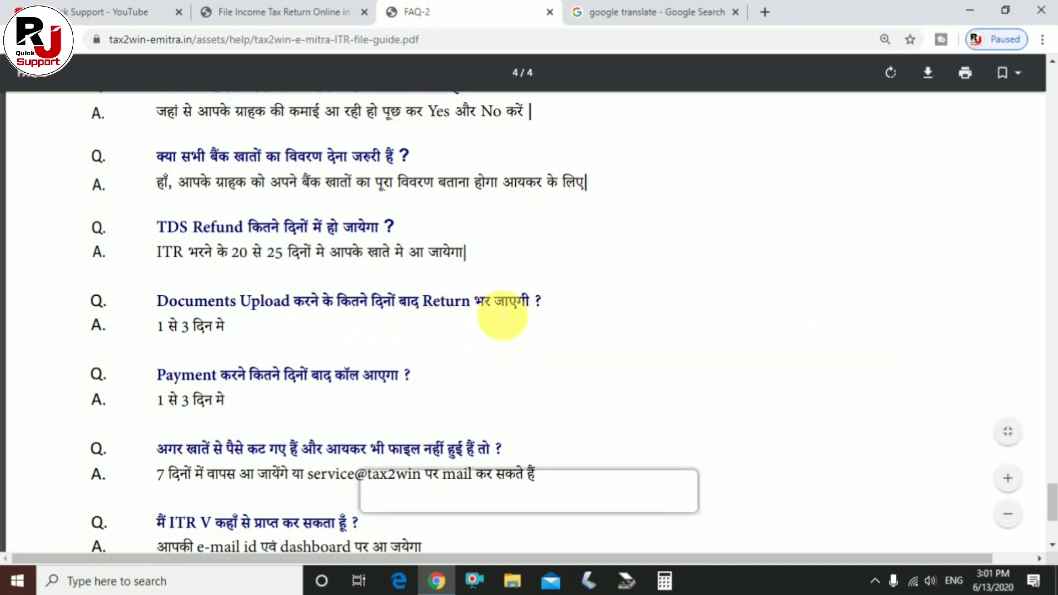
scroll(485, 314, down, 1)
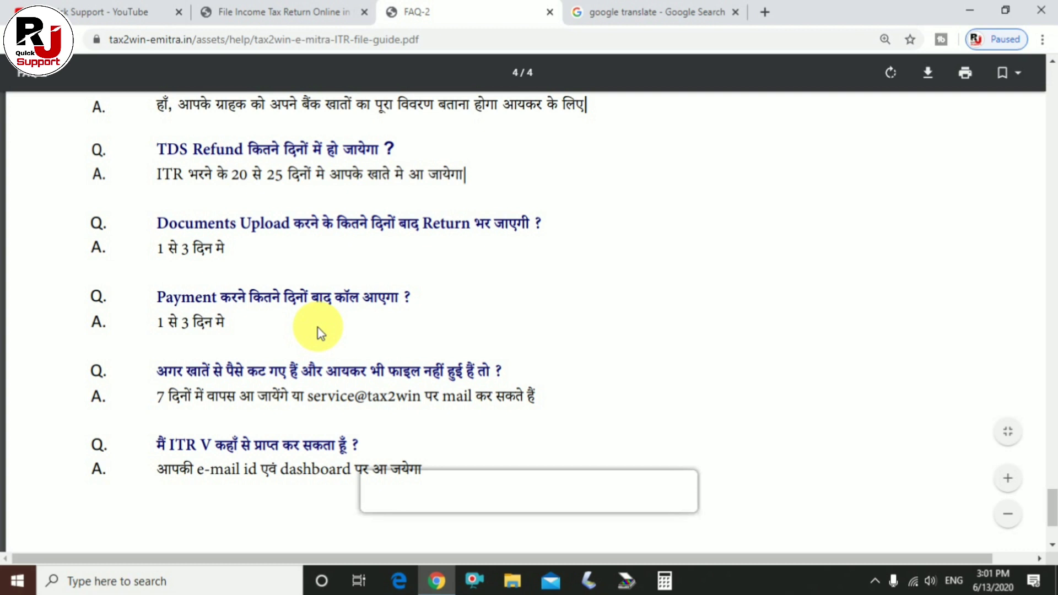
scroll(292, 333, down, 1)
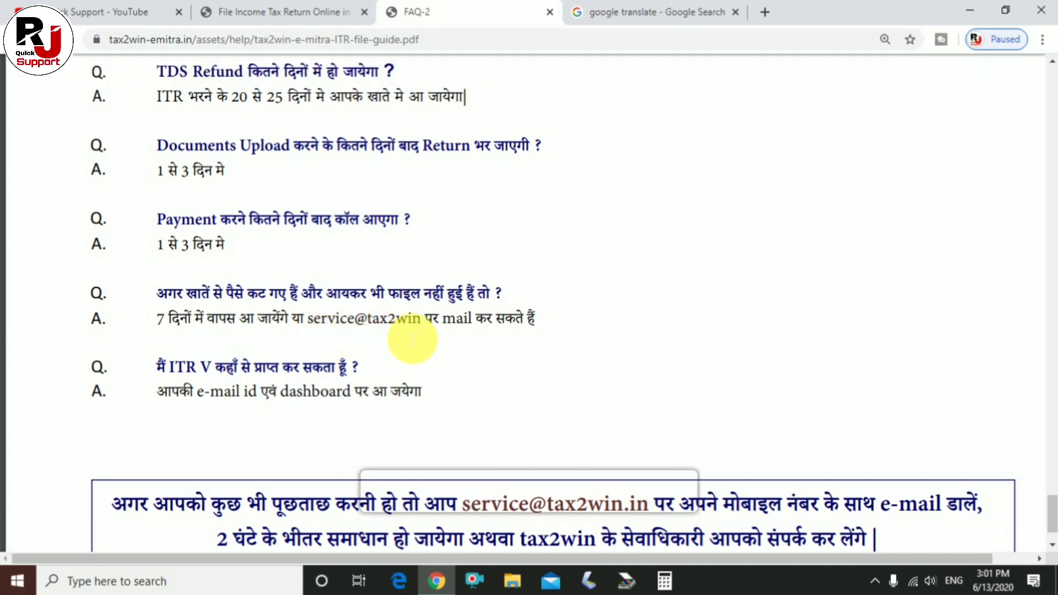
Highlight the support e-mail address in the refund answer, then deselect it.
mouse_move(308, 322)
mouse_down()
mouse_move(354, 314)
mouse_move(472, 331)
mouse_move(309, 326)
mouse_up()
click(485, 338)
click(318, 328)
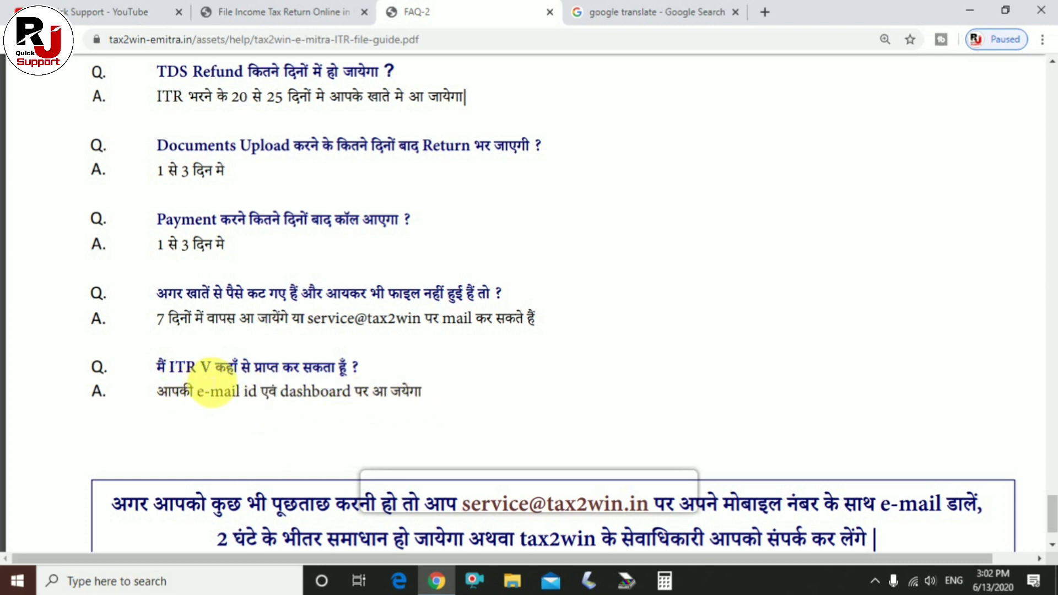
Scroll to the closing contact note and highlight its support e-mail address, then deselect it.
scroll(323, 401, down, 2)
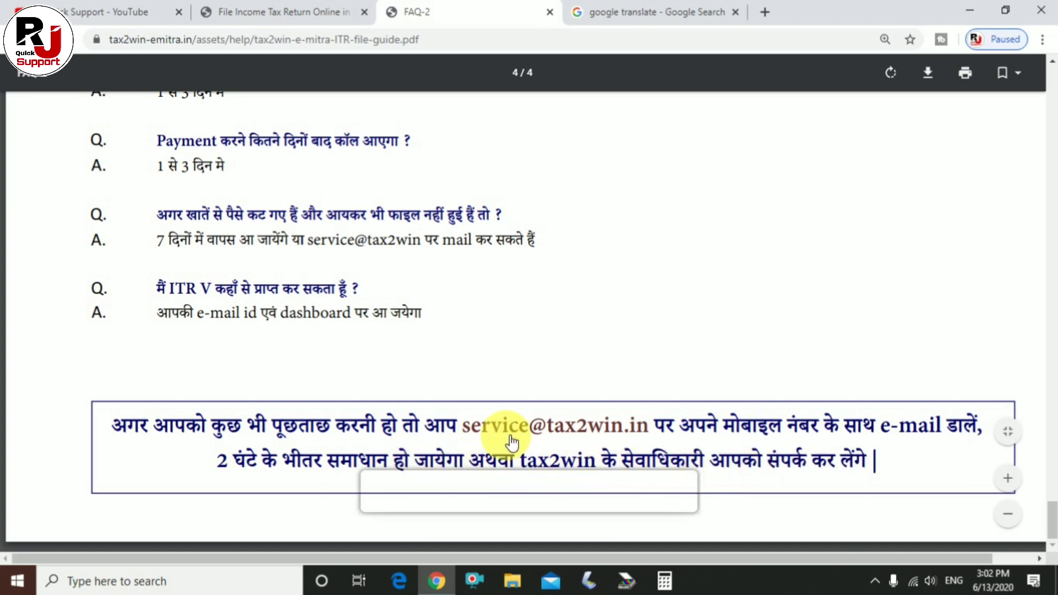
drag(469, 432, 656, 433)
click(705, 450)
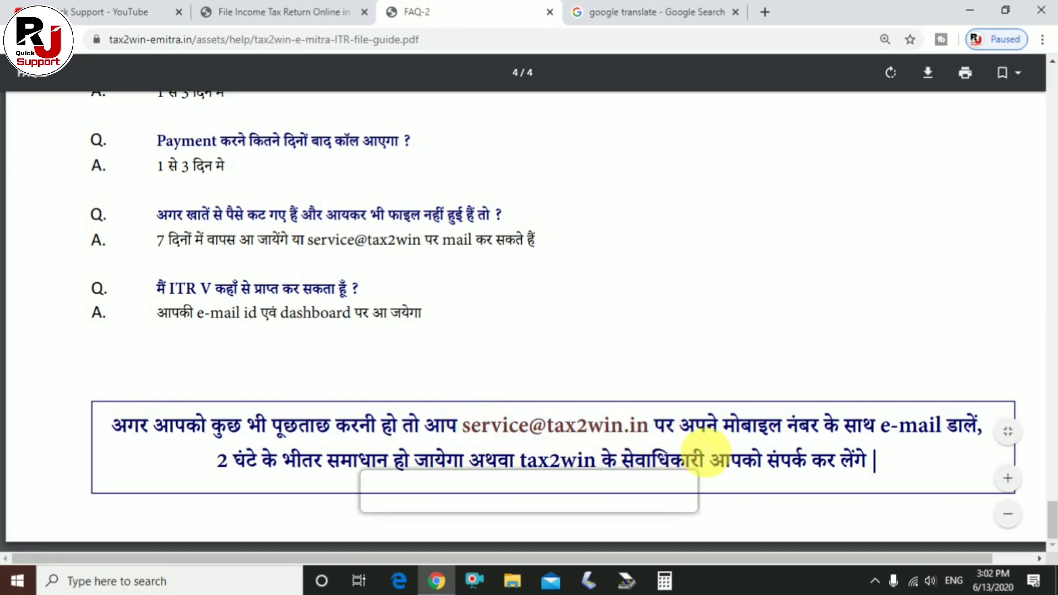